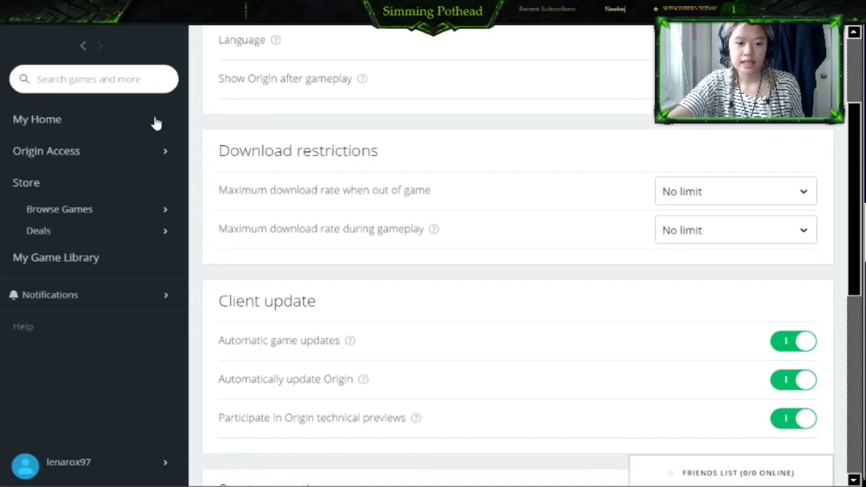
Step: Turn off automatic game updates in the client update section of the application settings
left_click(40, 14)
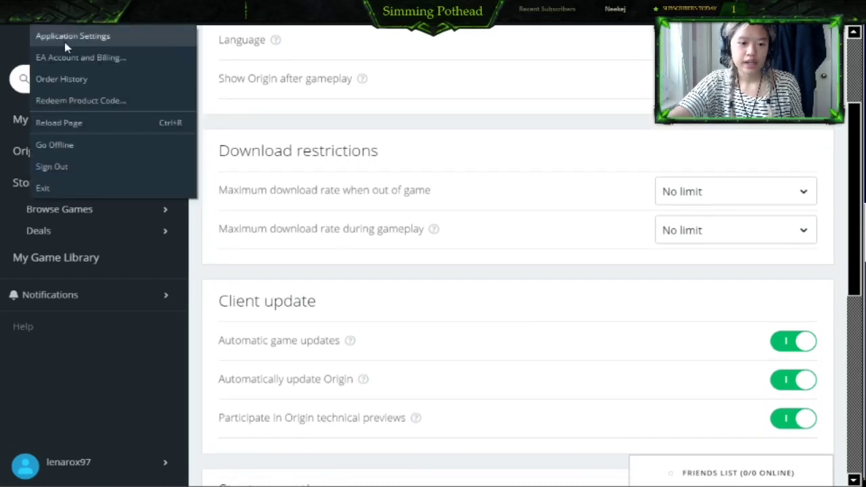
left_click(91, 45)
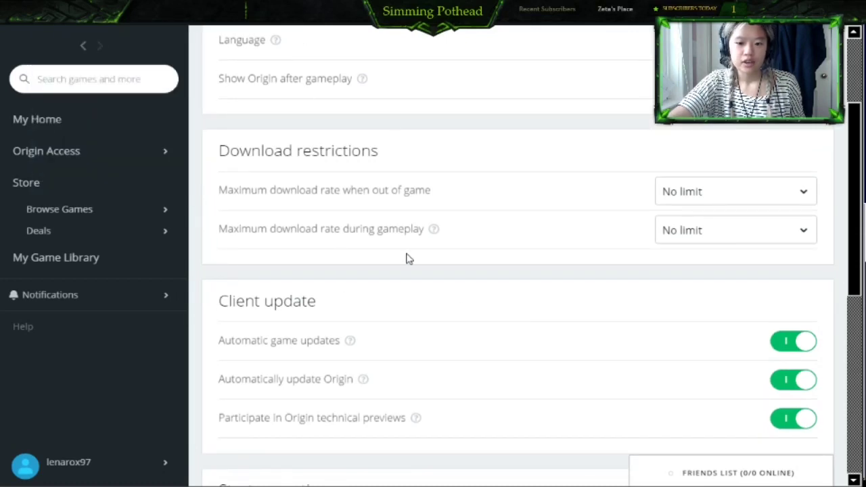
scroll(415, 248, "up", 4)
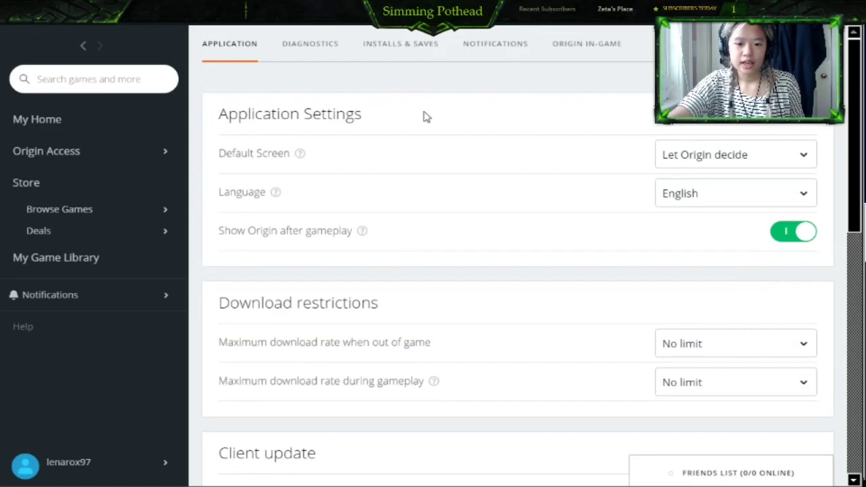
scroll(390, 153, "down", 4)
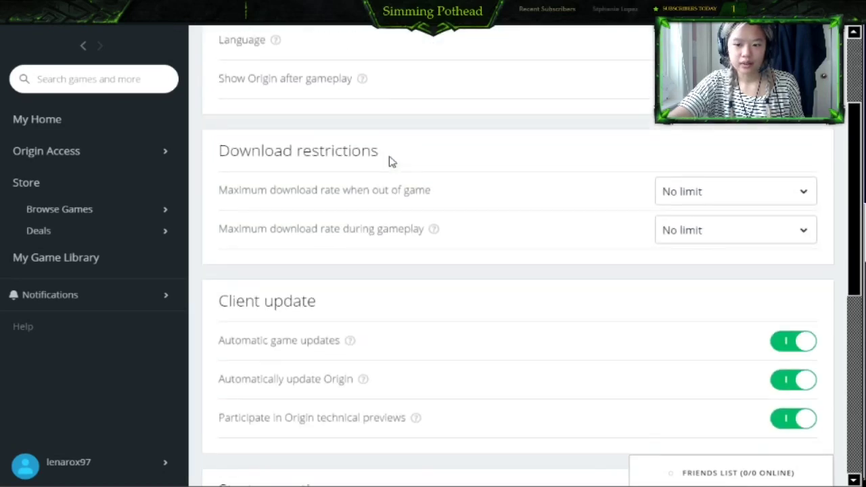
scroll(390, 171, "down", 2)
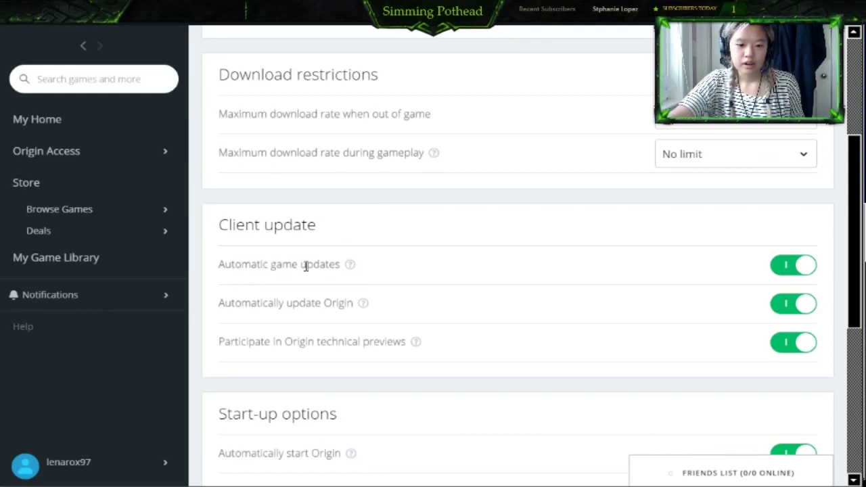
left_click(808, 271)
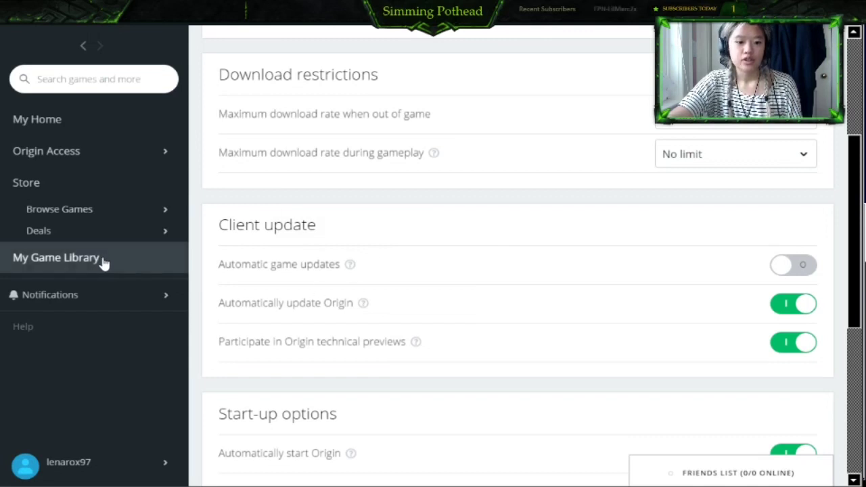
Step: Open The Sims 4 from the game library and look at its game options, including Update Game
left_click(76, 264)
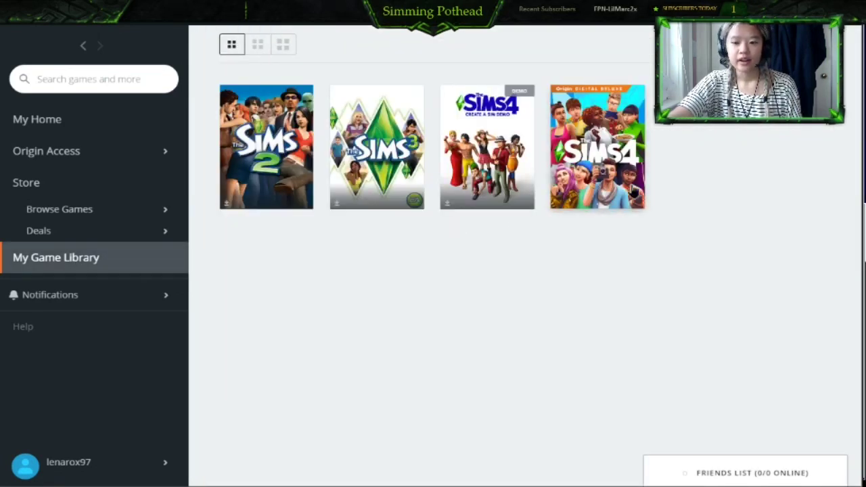
left_click(586, 154)
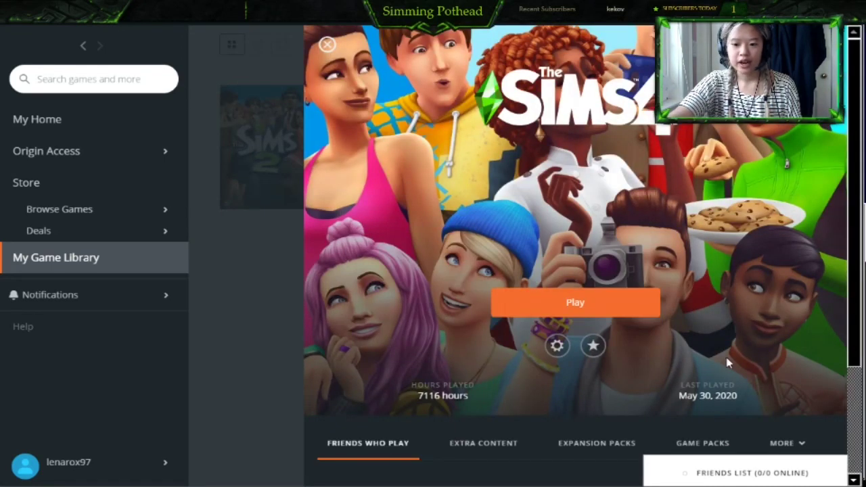
scroll(695, 333, "down", 1)
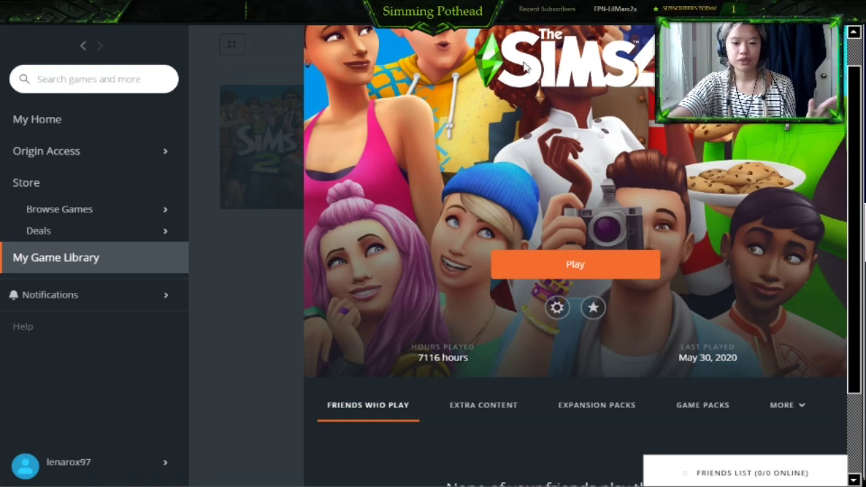
left_click(557, 309)
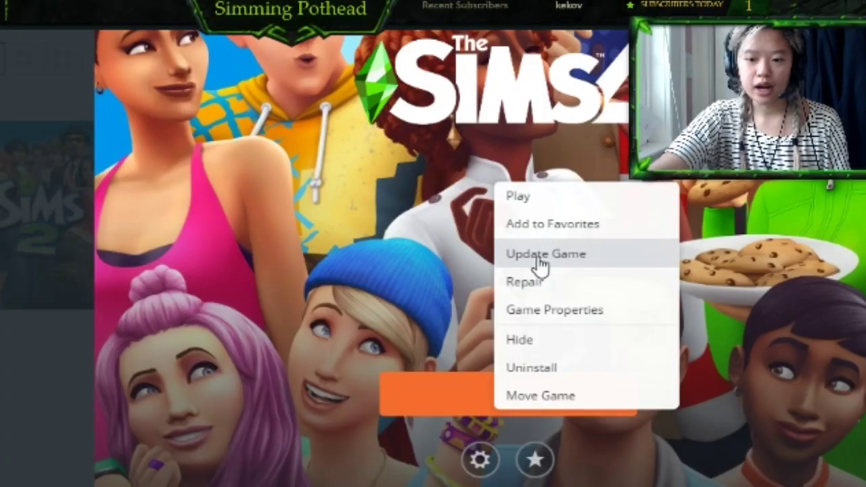
left_click(333, 455)
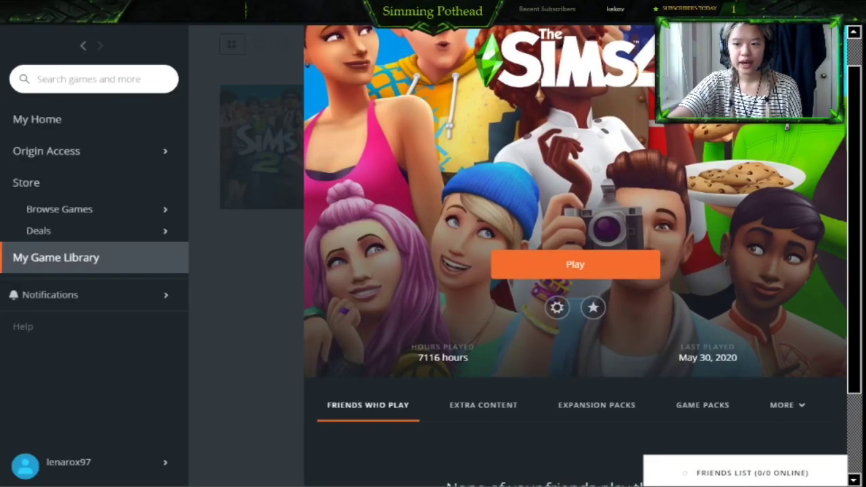
Step: Switch to File Explorer and open The Sims 4 folder inside Documents > Electronic Arts
key("super+d")
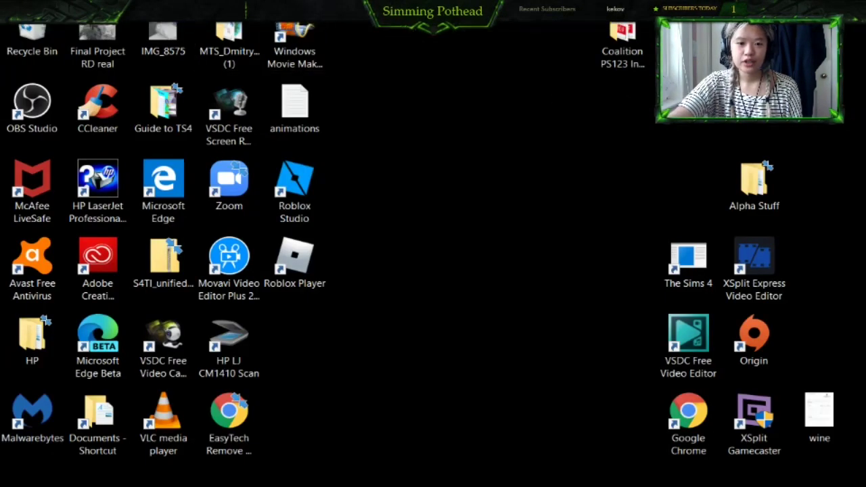
key("alt+Tab")
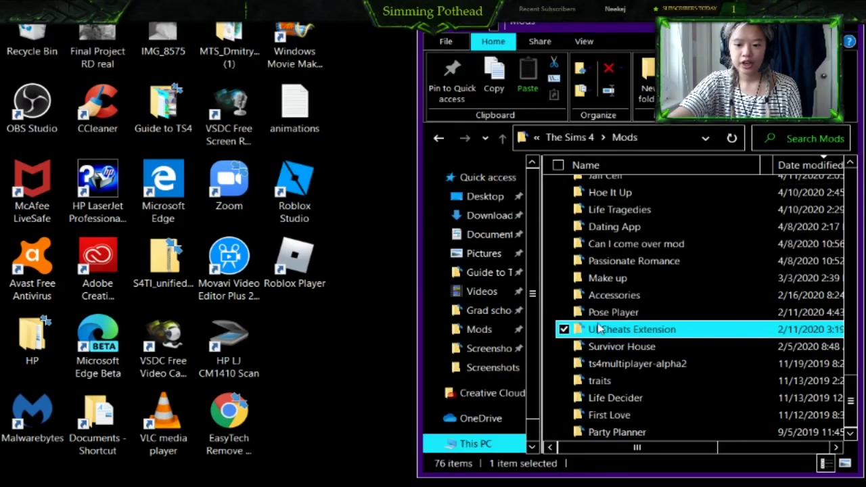
scroll(600, 287, "up", 4)
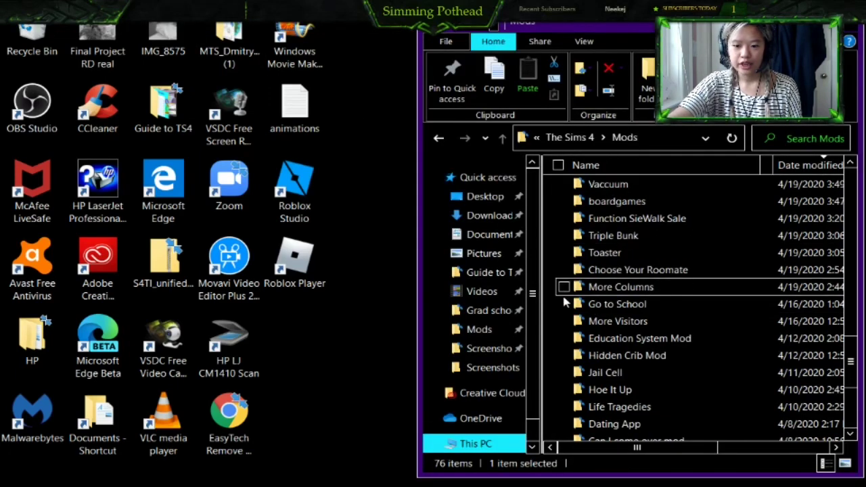
left_click(479, 330)
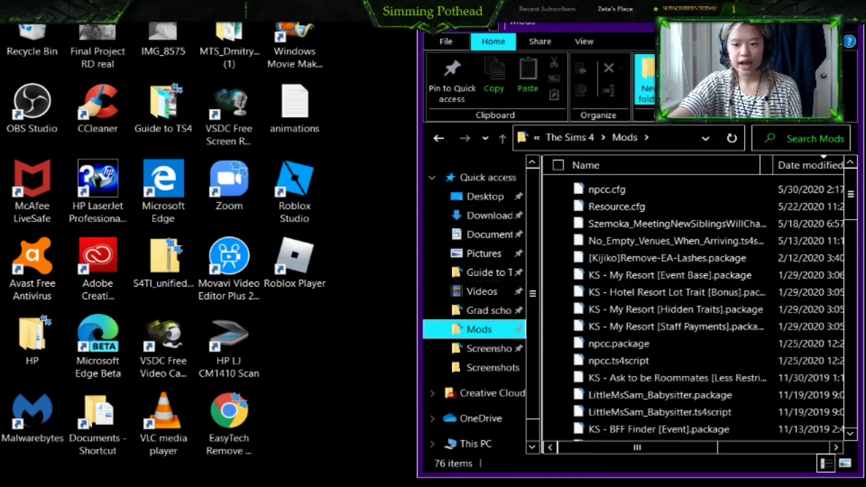
left_click(481, 234)
left_click(641, 244)
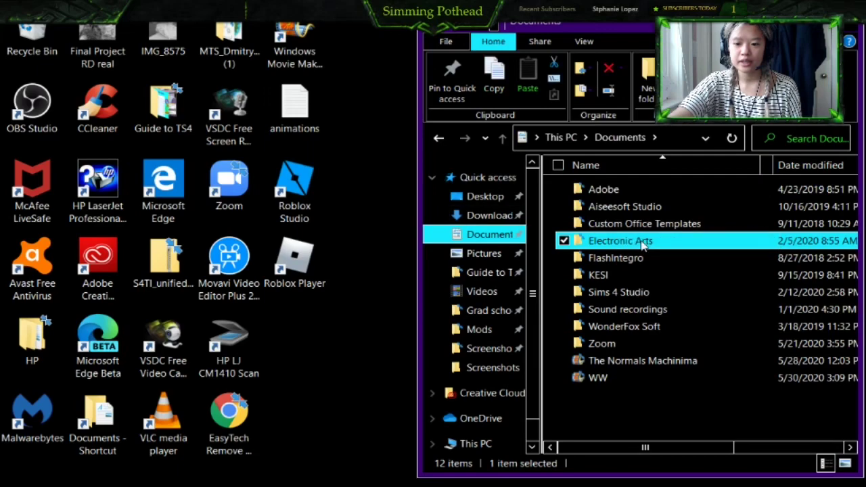
double_click(641, 243)
double_click(633, 189)
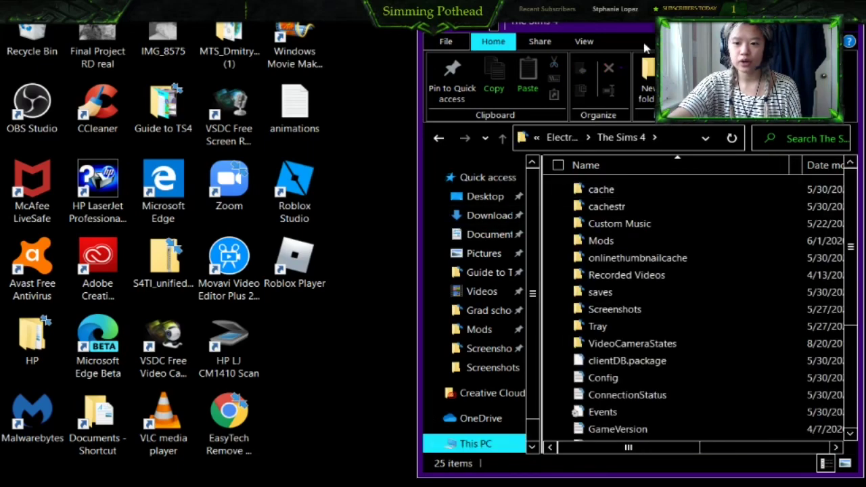
Step: Reposition the folder window to expose the desktop and move the Mods folder out of The Sims 4 folder onto it
left_click_drag(644, 47, 273, 40)
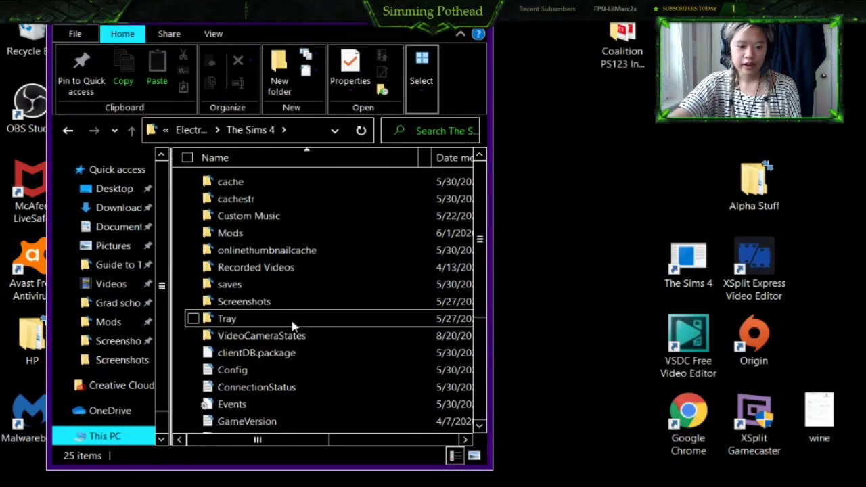
scroll(292, 323, "down", 1)
scroll(274, 291, "up", 1)
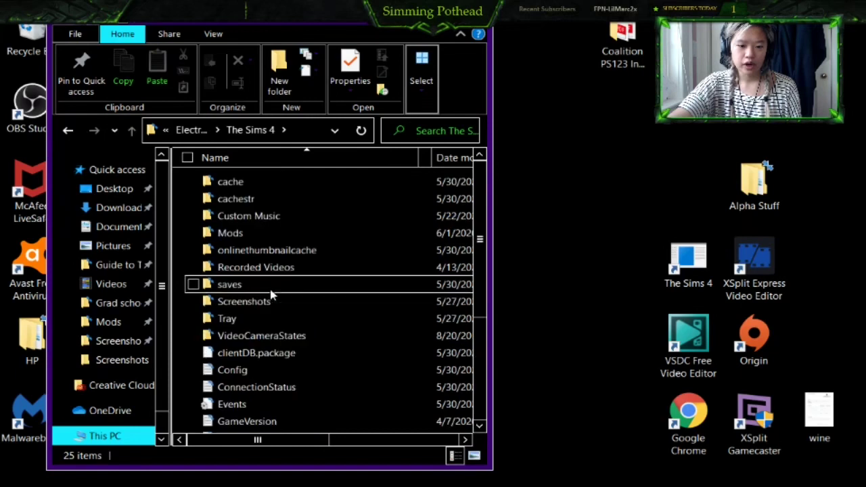
left_click(264, 237)
left_click_drag(276, 237, 635, 206)
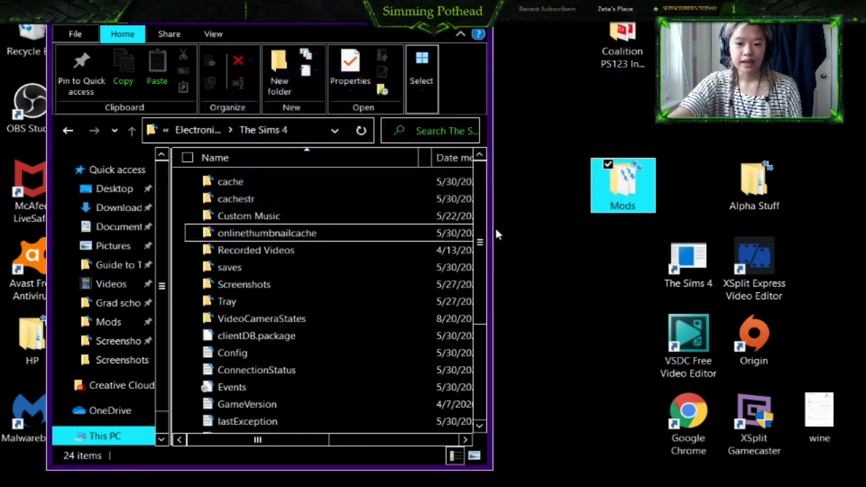
left_click(544, 224)
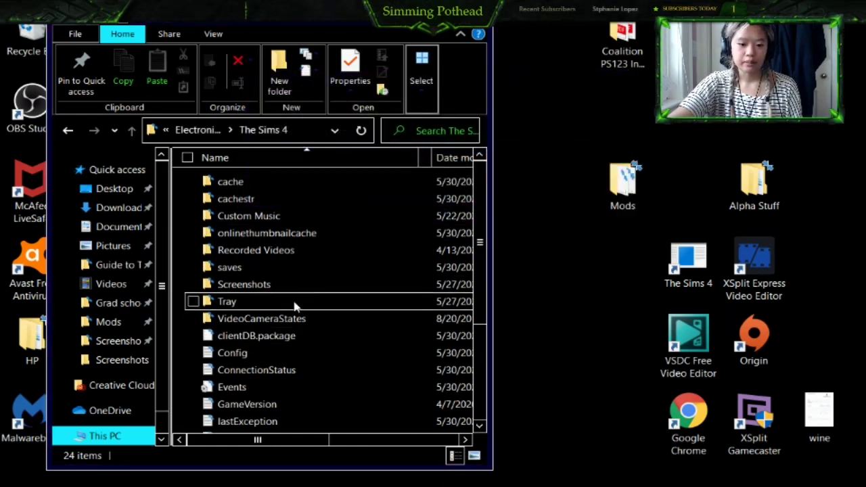
Step: Delete lastException, lastUIException and localthumbcache.package from The Sims 4 folder, and close the folder window
scroll(294, 307, "down", 1)
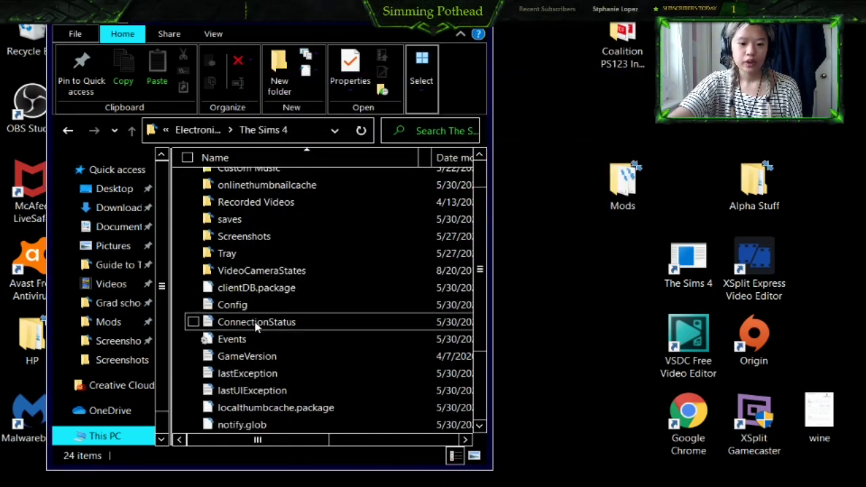
scroll(248, 318, "down", 2)
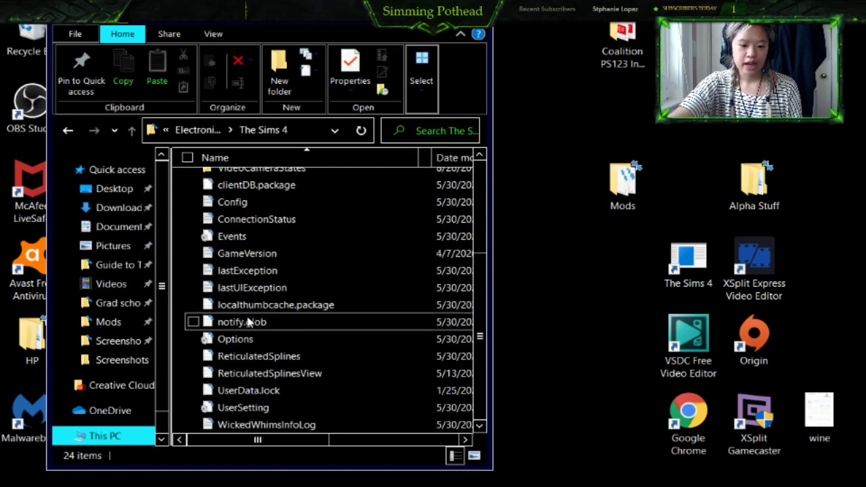
left_click(193, 271)
left_click(194, 288)
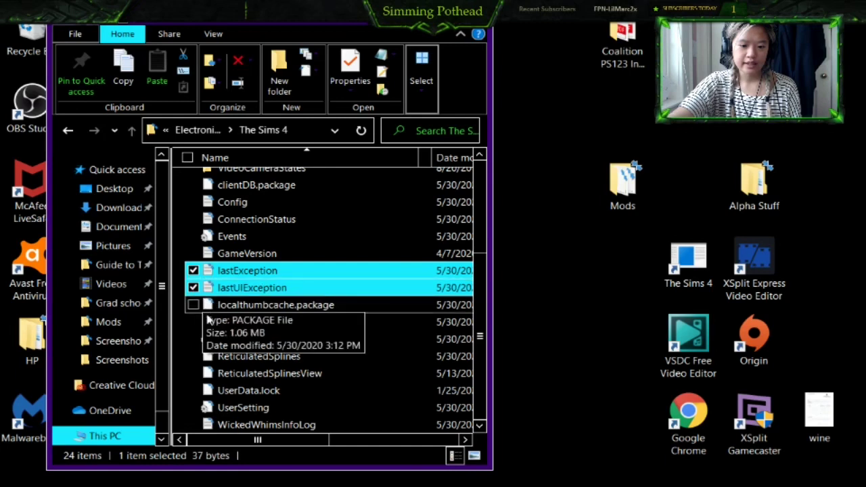
left_click(194, 306)
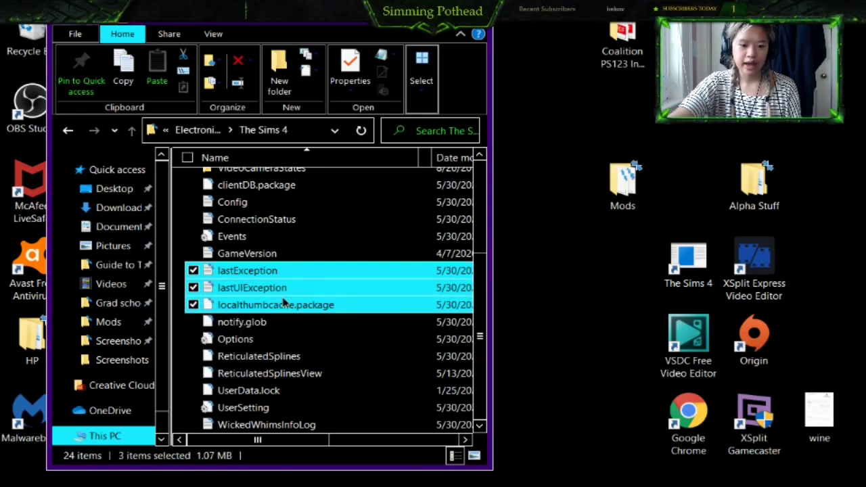
right_click(283, 304)
left_click(329, 433)
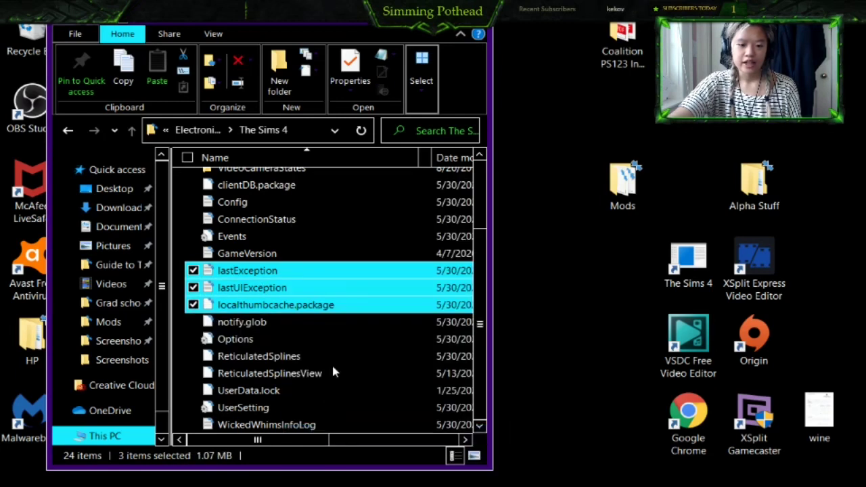
key("alt+F4")
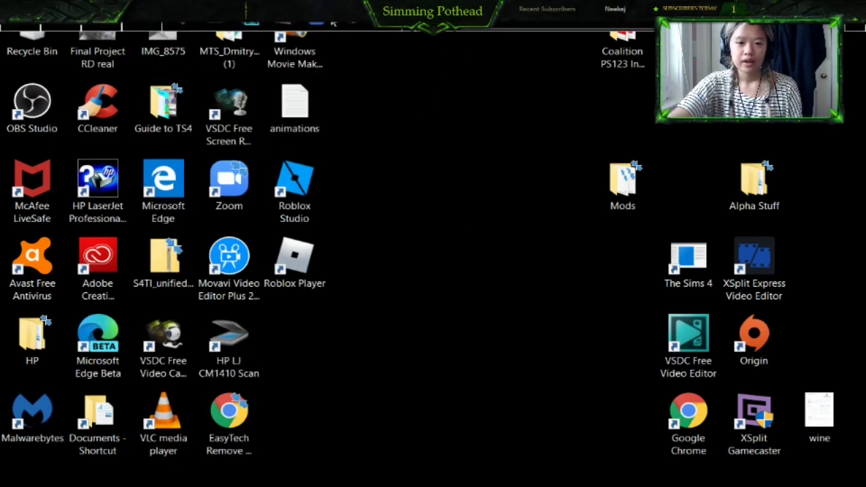
Step: Return to Origin, run Update Game for The Sims 4 and dismiss the update message
left_click(181, 27)
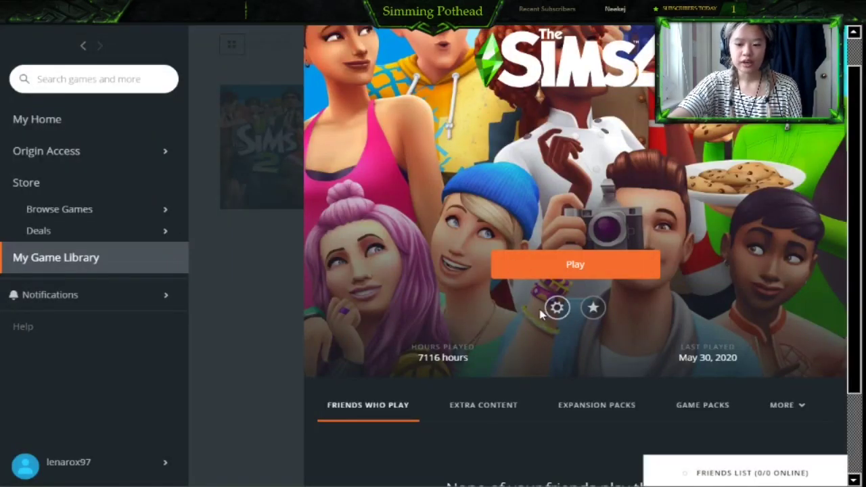
left_click(557, 309)
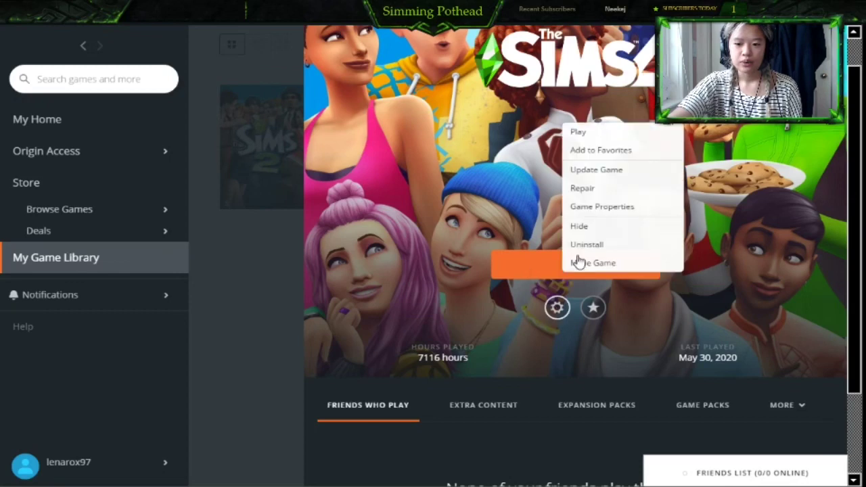
left_click(595, 171)
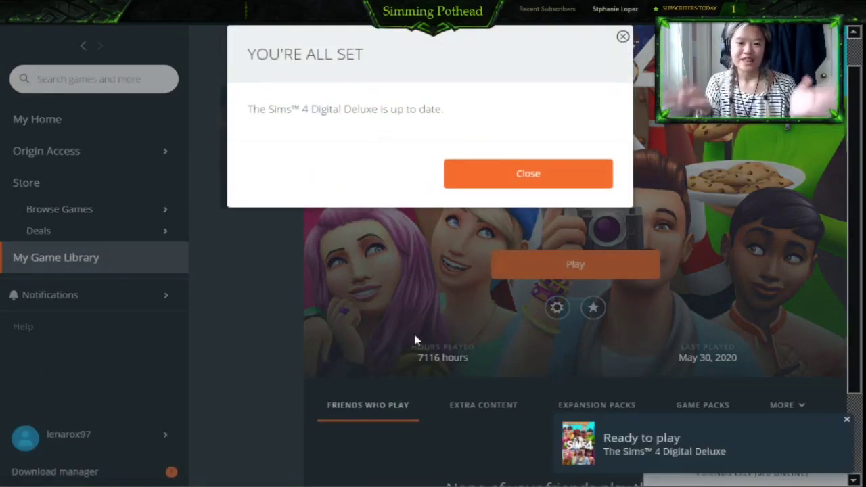
left_click(494, 177)
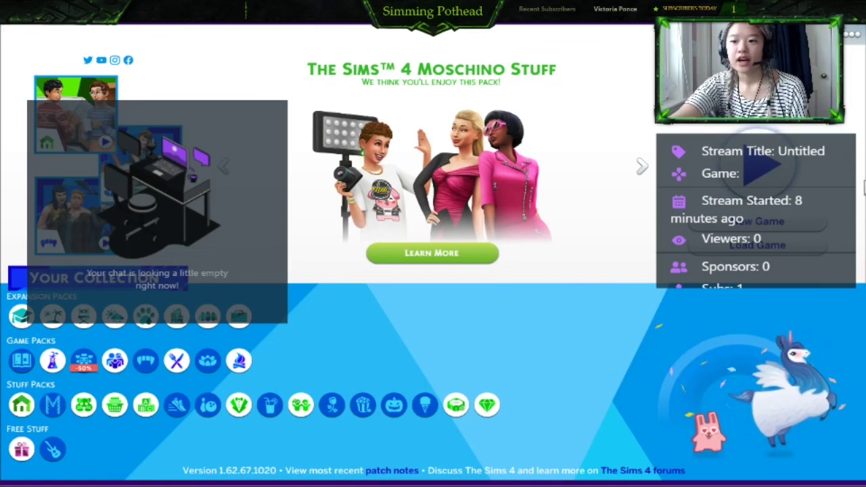
Step: In The Sims 4's Other game options, make sure custom content and script mods are enabled, and apply the changes
left_click(852, 34)
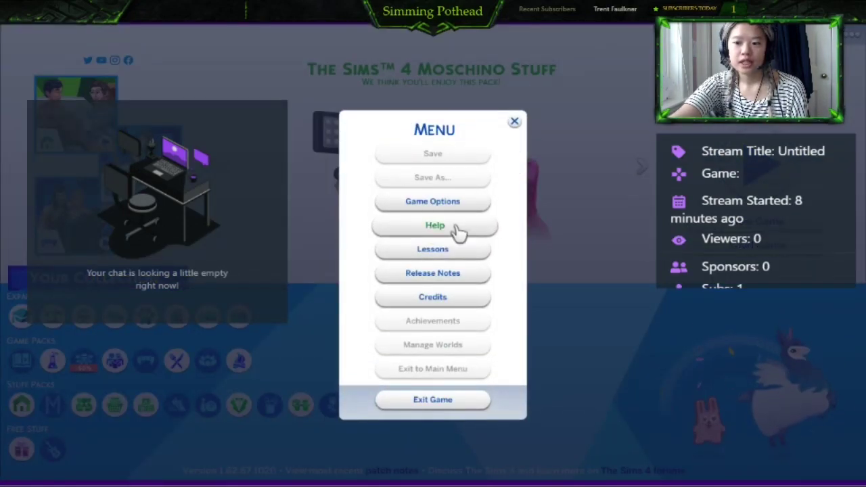
left_click(420, 207)
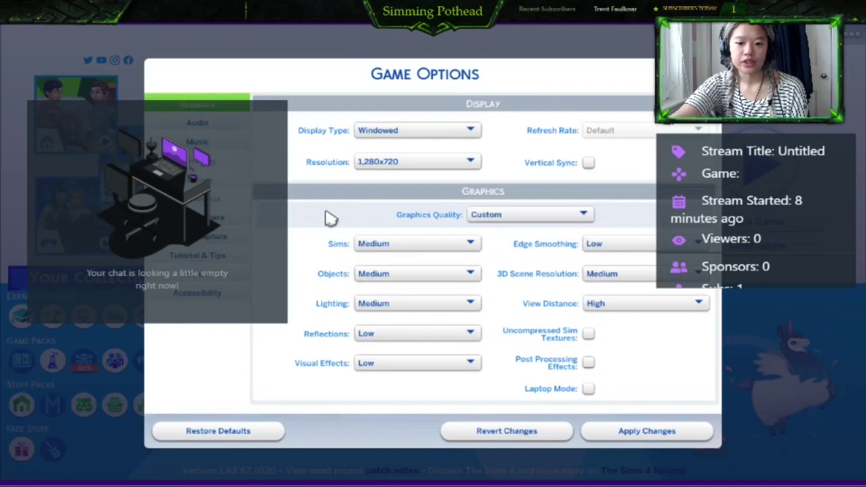
left_click(214, 274)
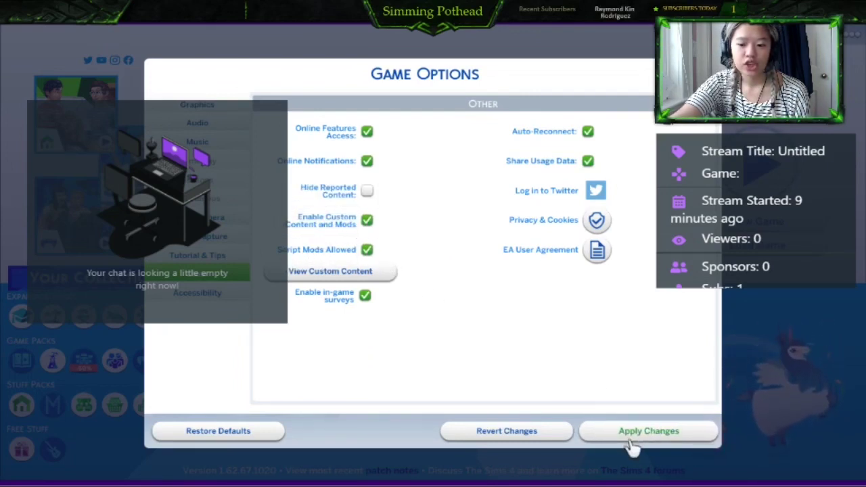
left_click(647, 432)
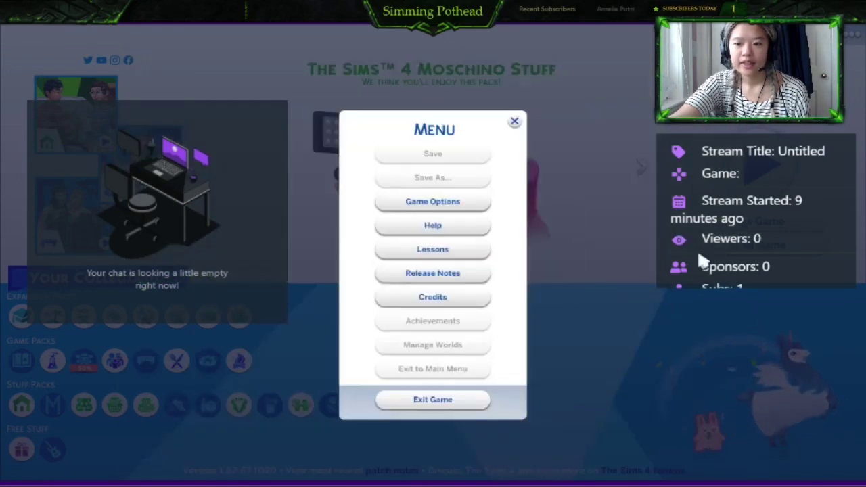
Step: Close the game menu, check the Load Game list of saved games and leave it without loading a save
left_click(515, 122)
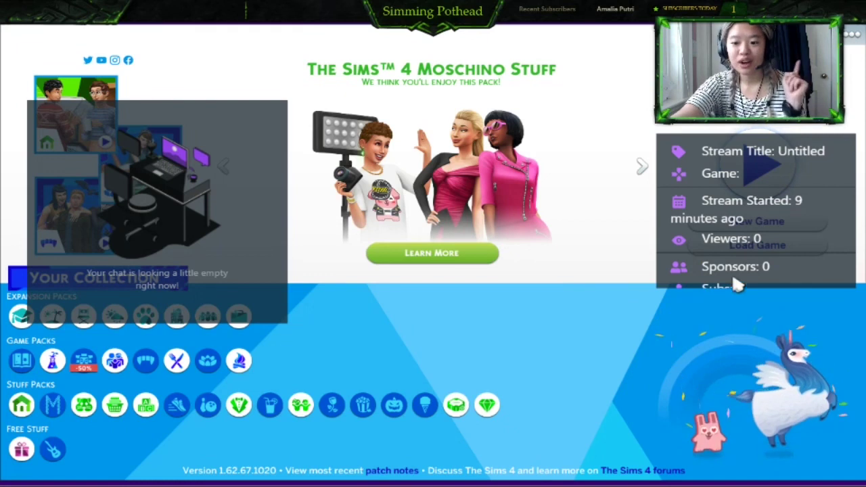
left_click(731, 247)
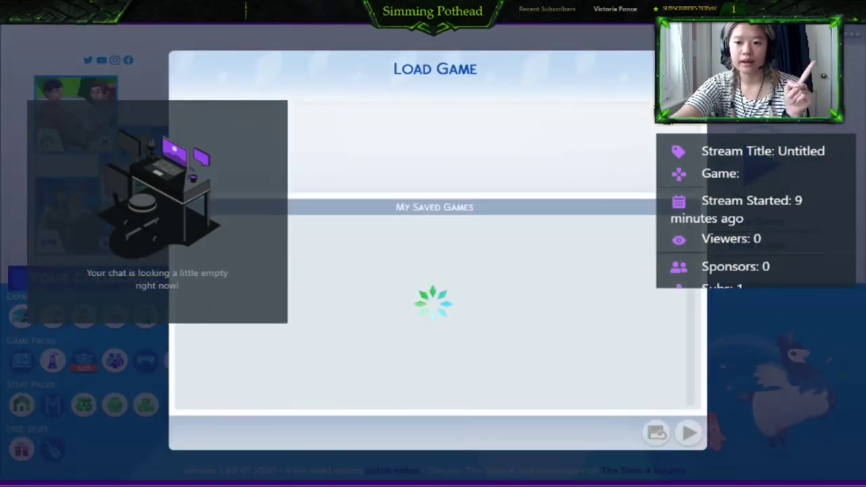
key("Escape")
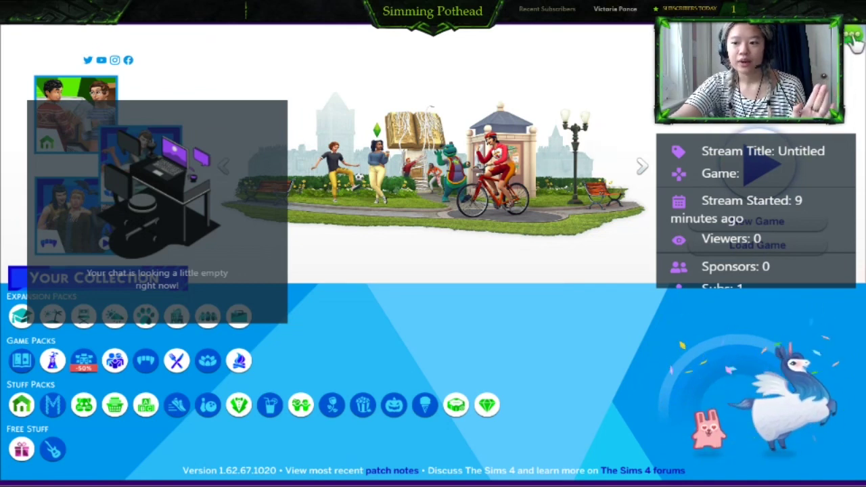
Step: Exit The Sims 4 and return to Origin
left_click(852, 34)
left_click(448, 405)
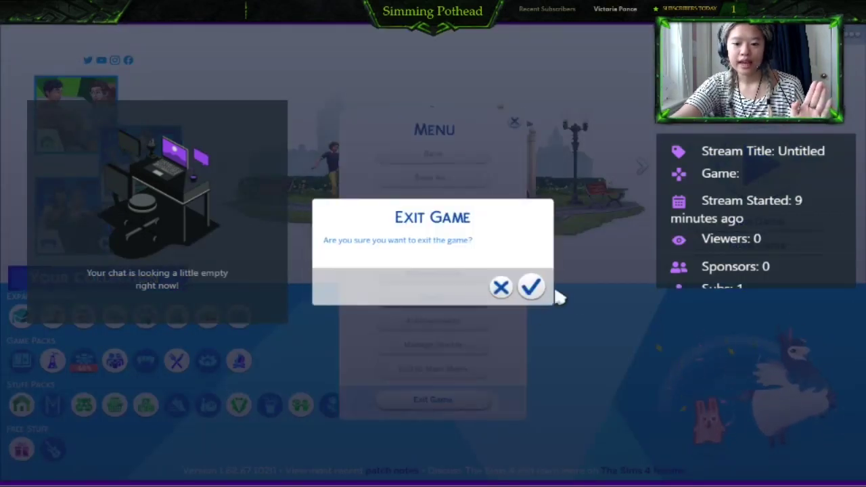
key("Escape")
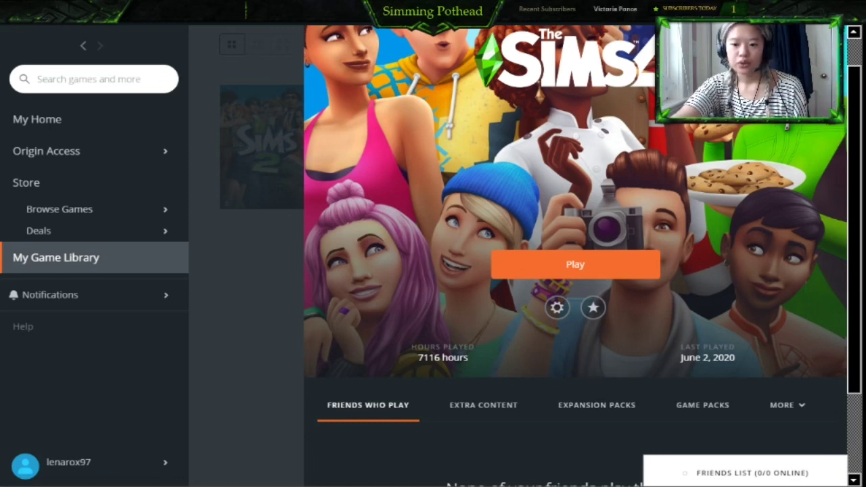
Step: Show the desktop and open The Sims 4 folder inside Documents > Electronic Arts in a File Explorer window
key("super+d")
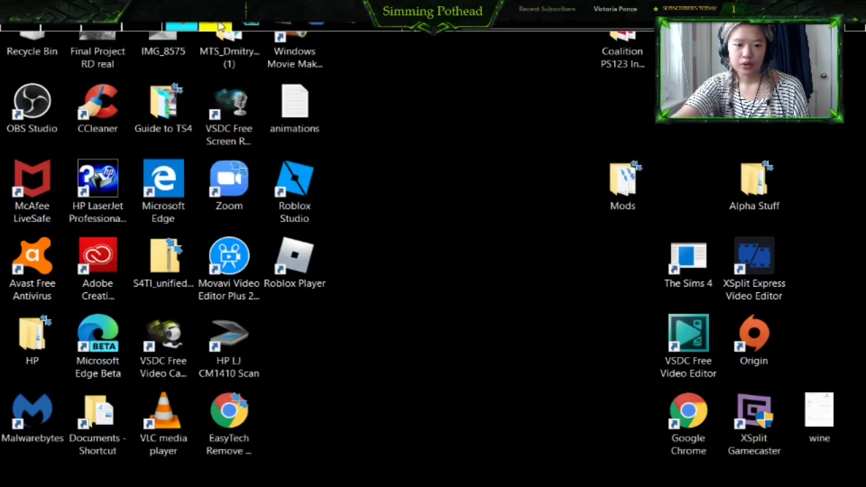
left_click(219, 25)
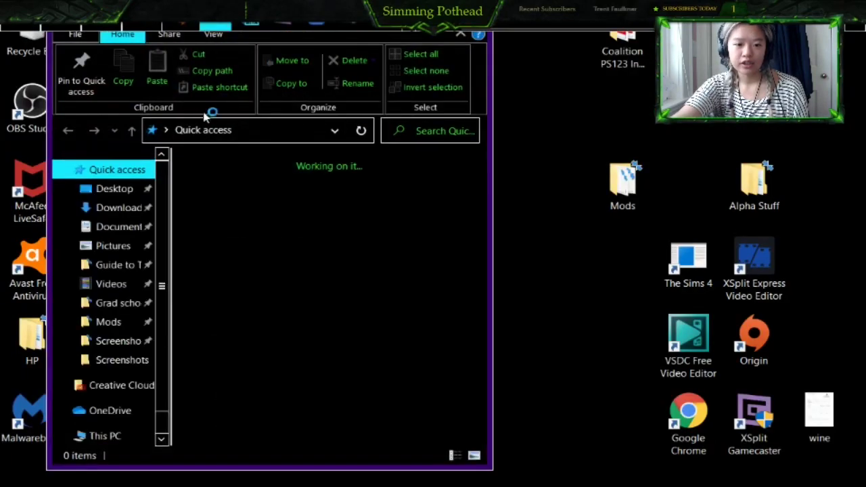
left_click(115, 229)
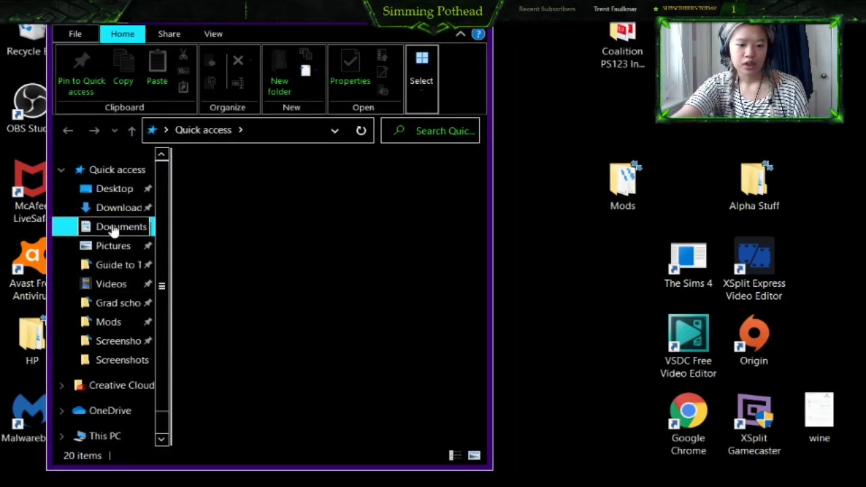
left_click(238, 237)
double_click(238, 237)
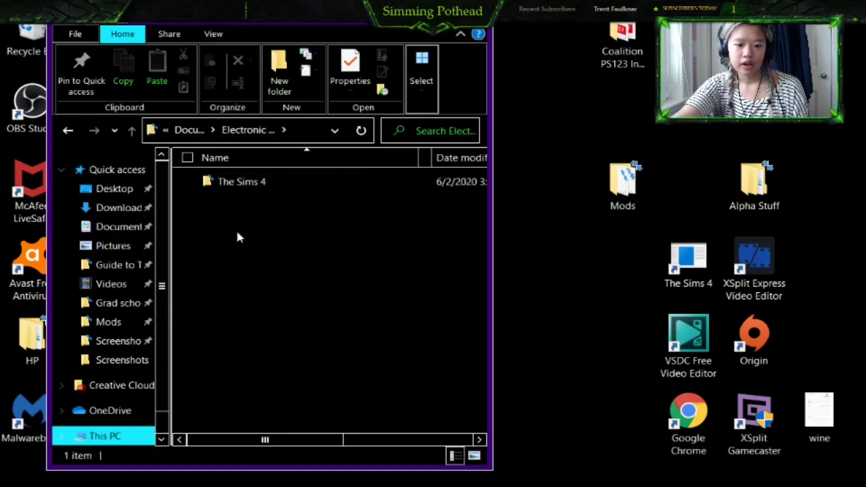
double_click(234, 183)
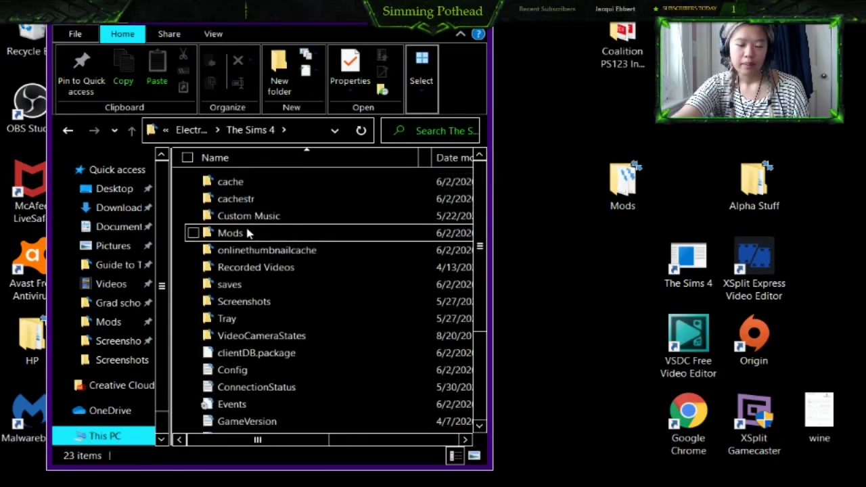
Step: Compare the newly generated Mods folder in The Sims 4 folder with the contents of the desktop's Mods folder, and close the latter's window
left_click(262, 235)
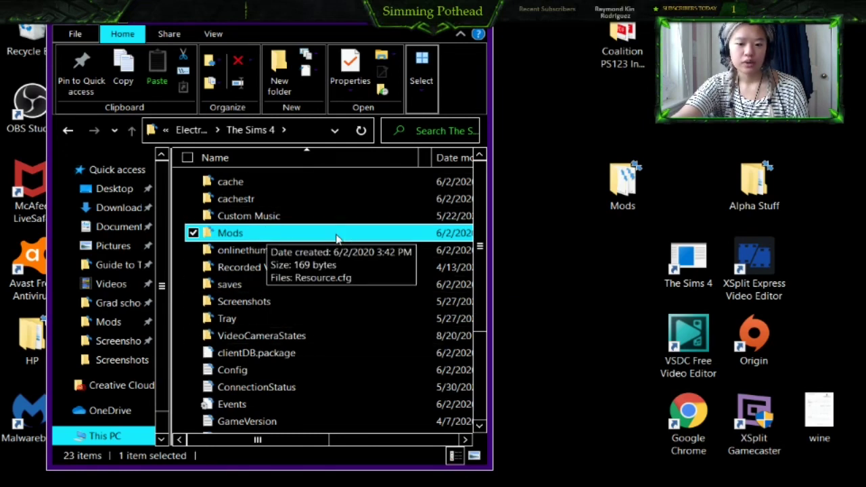
left_click_drag(337, 236, 365, 238)
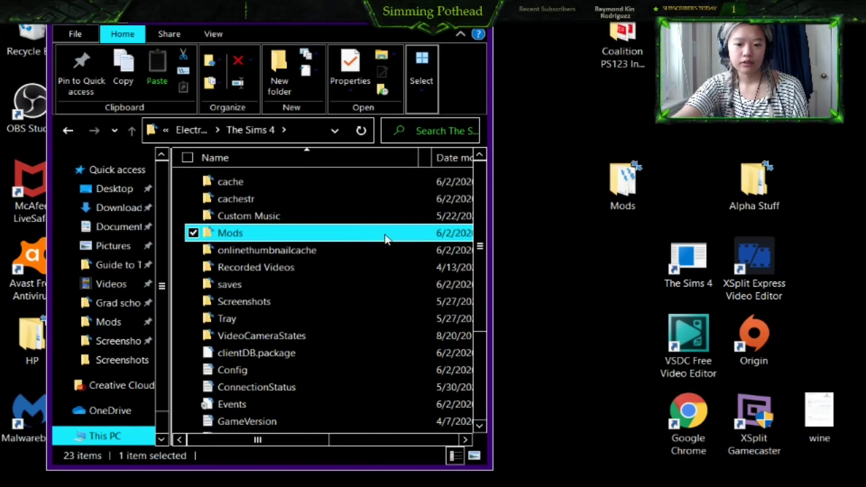
double_click(620, 196)
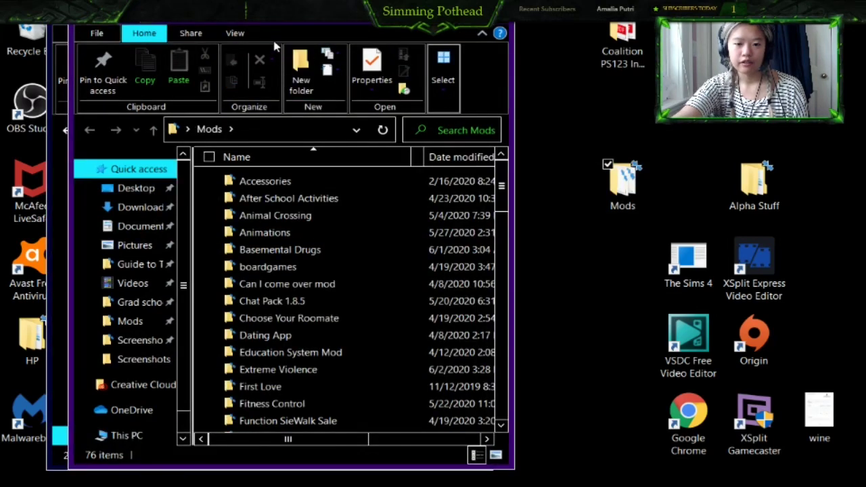
left_click_drag(266, 23, 693, 28)
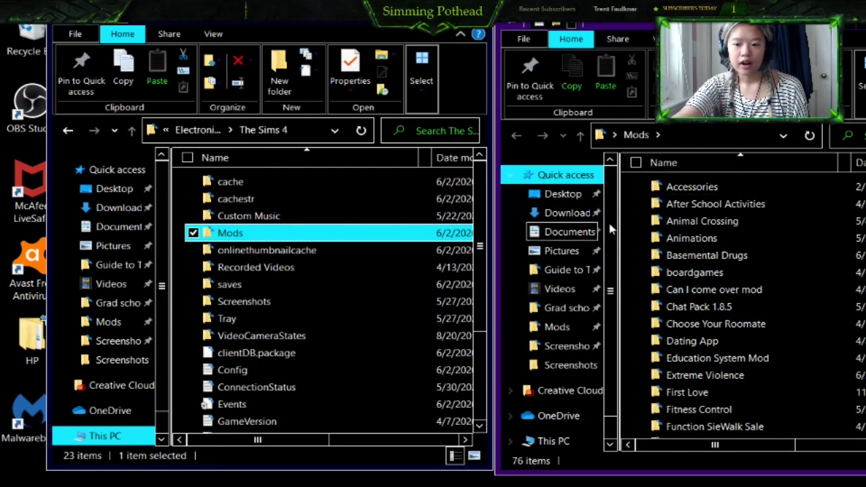
key("super+Left")
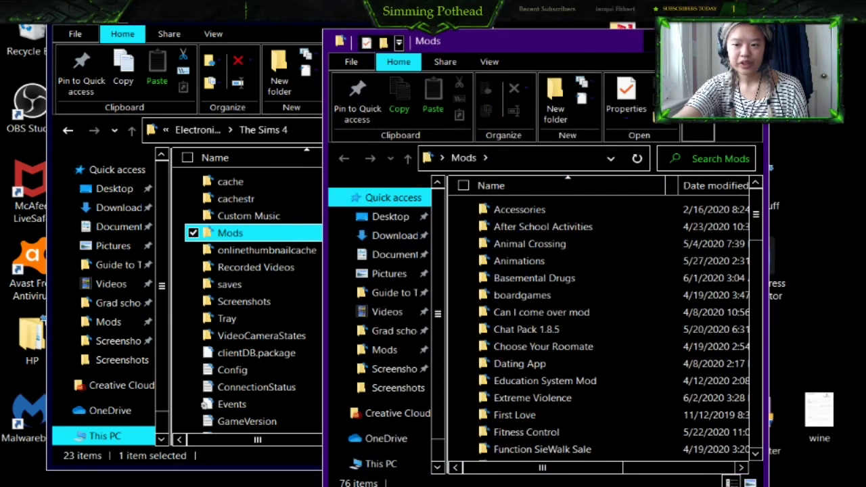
key("alt+F4")
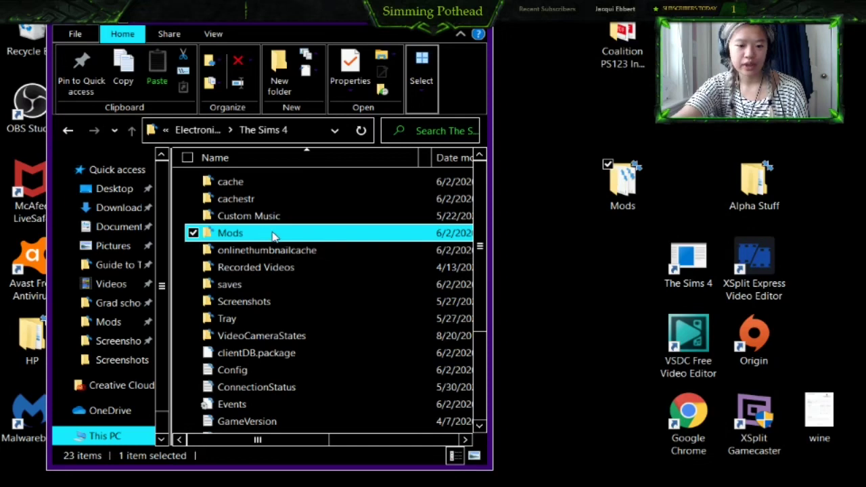
Step: Delete the newly generated Mods folder from The Sims 4 folder and move the original Mods folder from the desktop into it
right_click(360, 235)
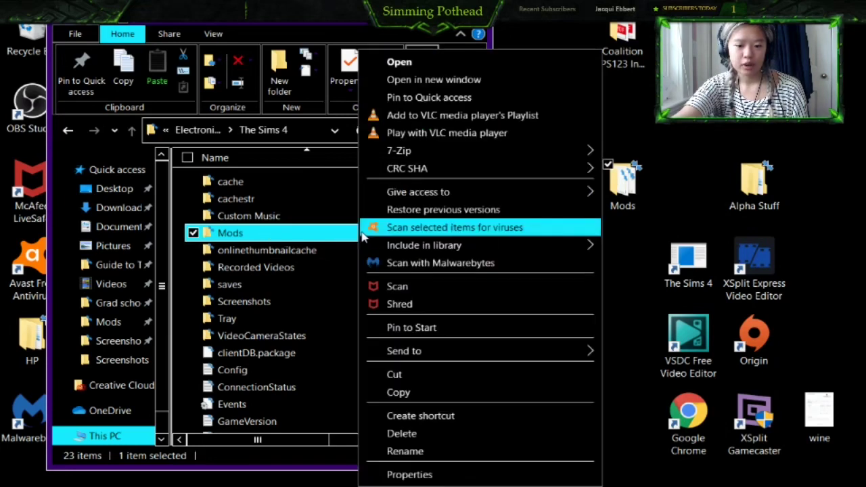
left_click(404, 433)
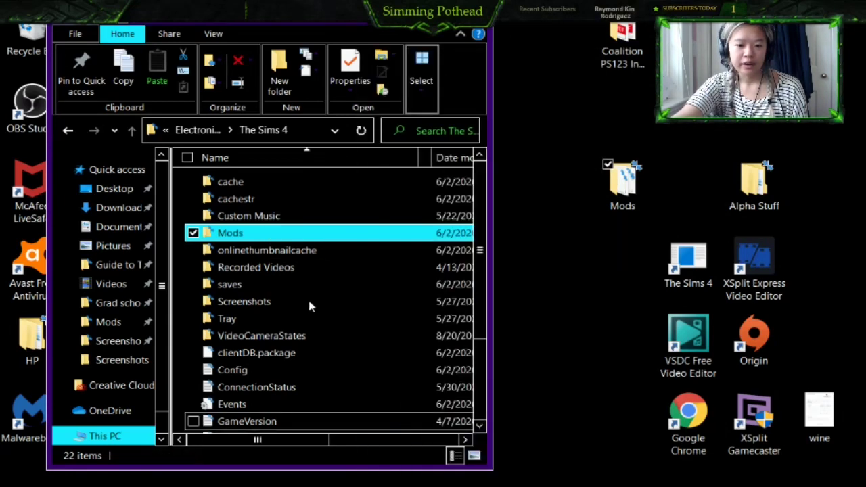
left_click_drag(630, 183, 177, 210)
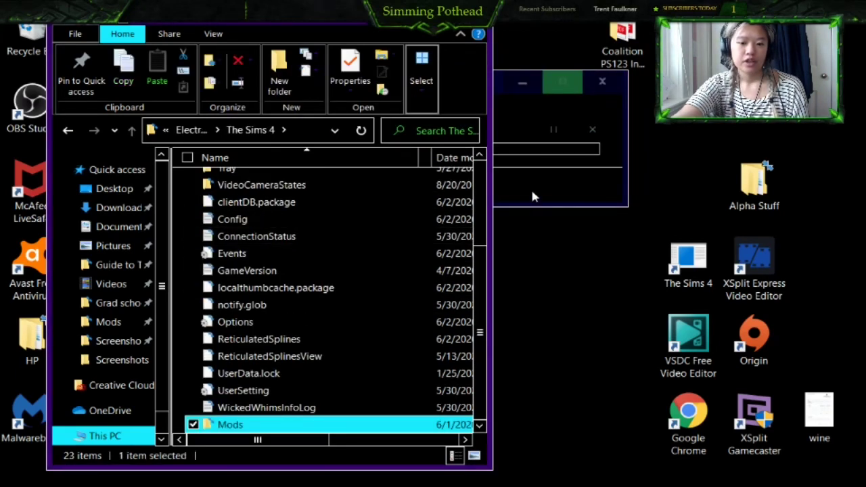
Step: Pin the restored Mods folder to Quick access, open it from there and close the folder window
right_click(255, 426)
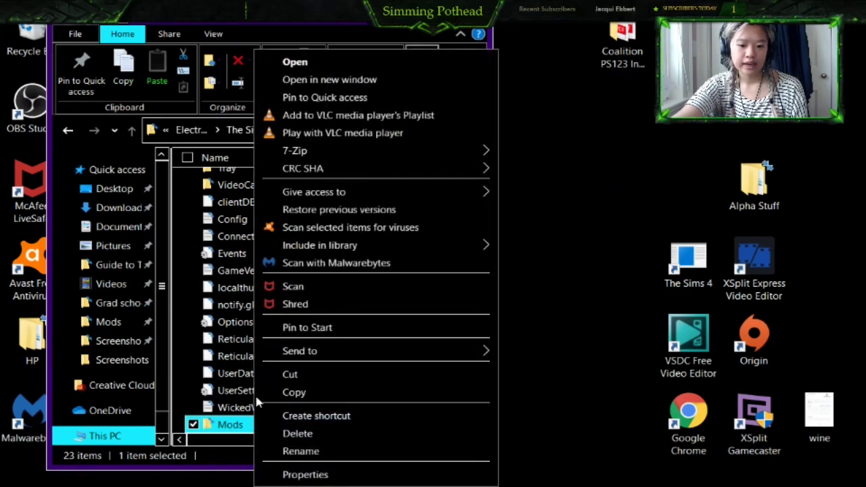
left_click(322, 99)
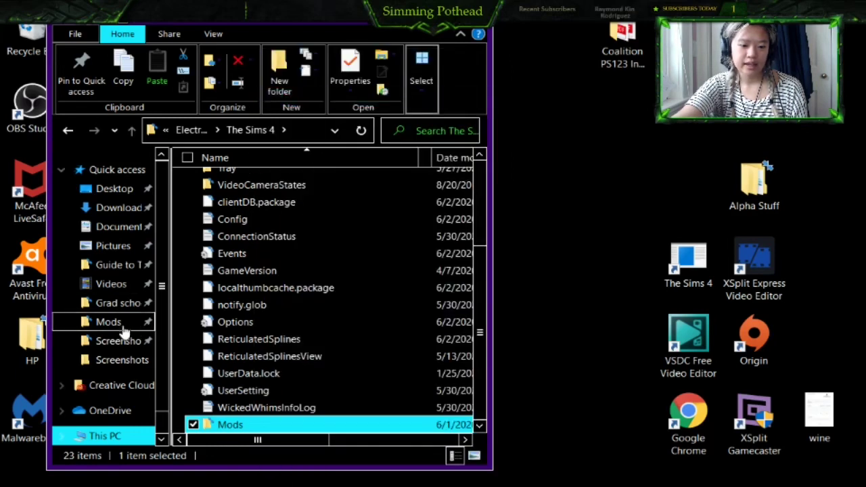
left_click(110, 325)
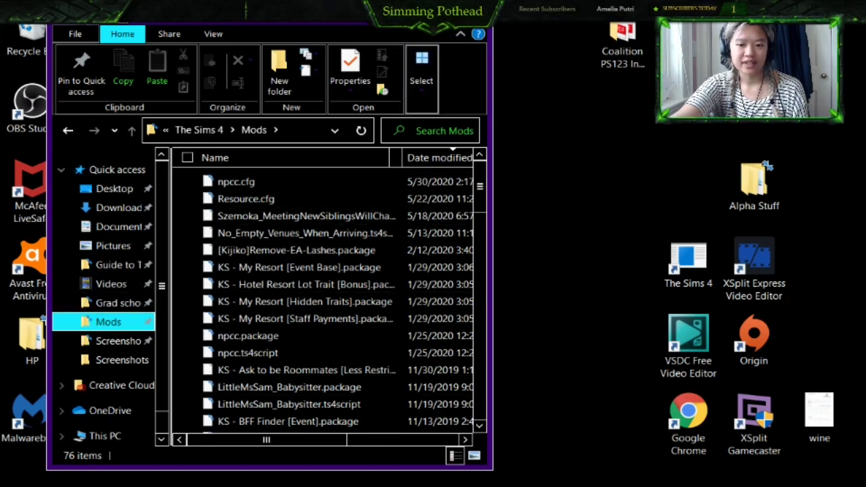
left_click(477, 12)
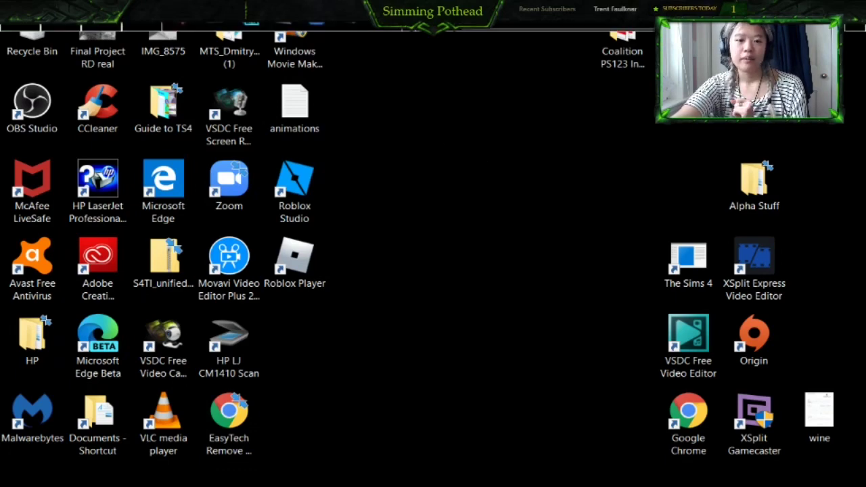
Step: Switch to Chrome, open SimsVIP's "Broken Mods for April '19 Patch 1.51.75/1.51.77" article and read through to its mod list section
left_click(395, 29)
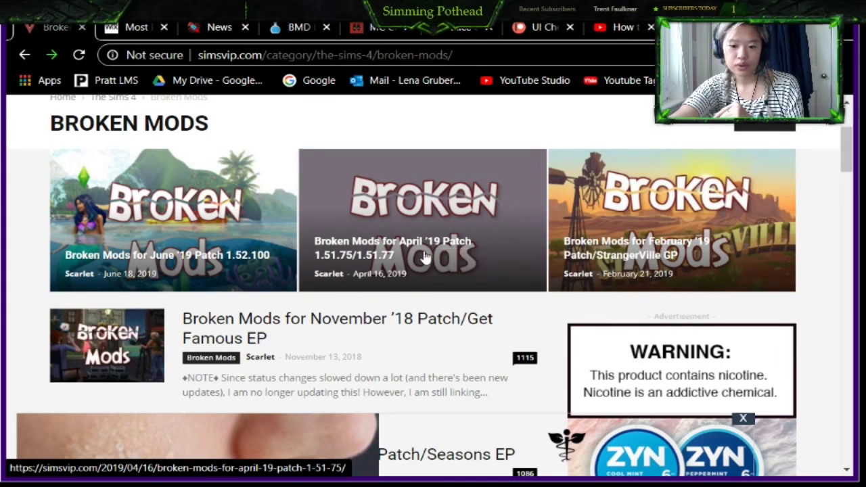
left_click(426, 257)
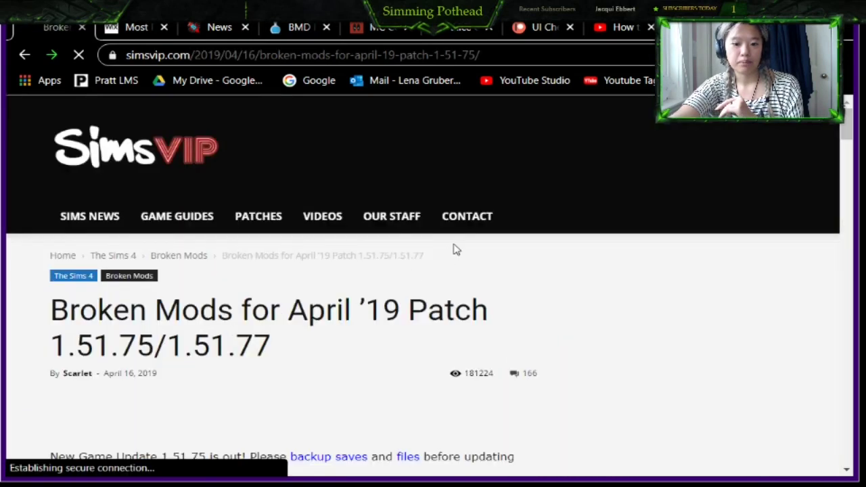
scroll(379, 282, "down", 10)
scroll(391, 267, "down", 3)
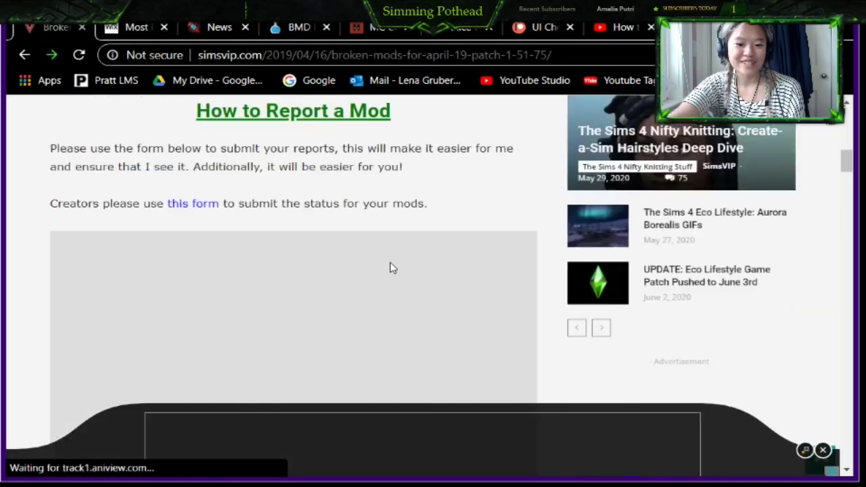
scroll(395, 253, "down", 3)
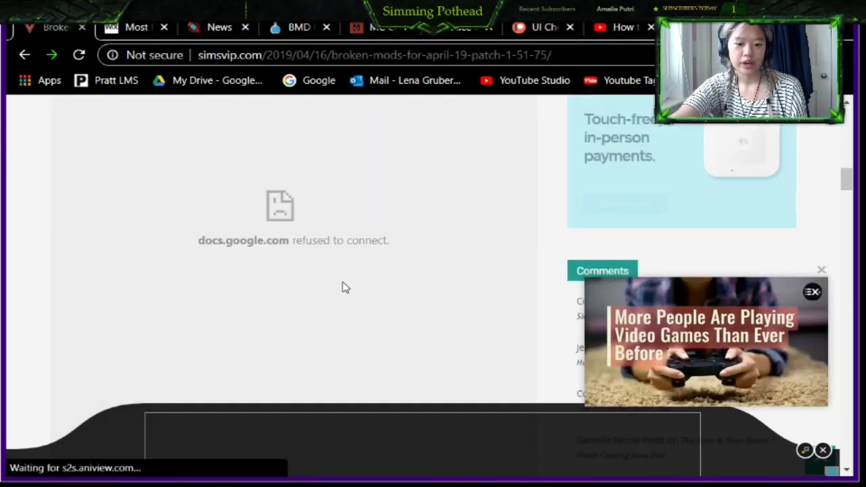
scroll(341, 287, "down", 10)
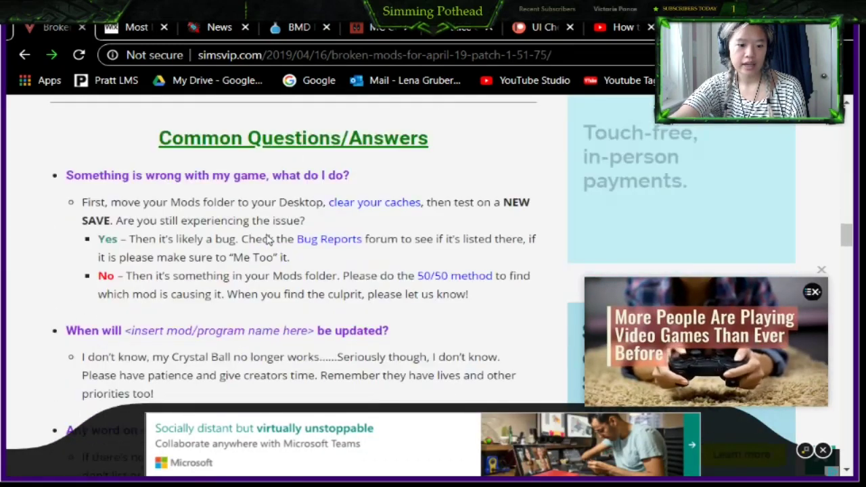
scroll(268, 239, "down", 15)
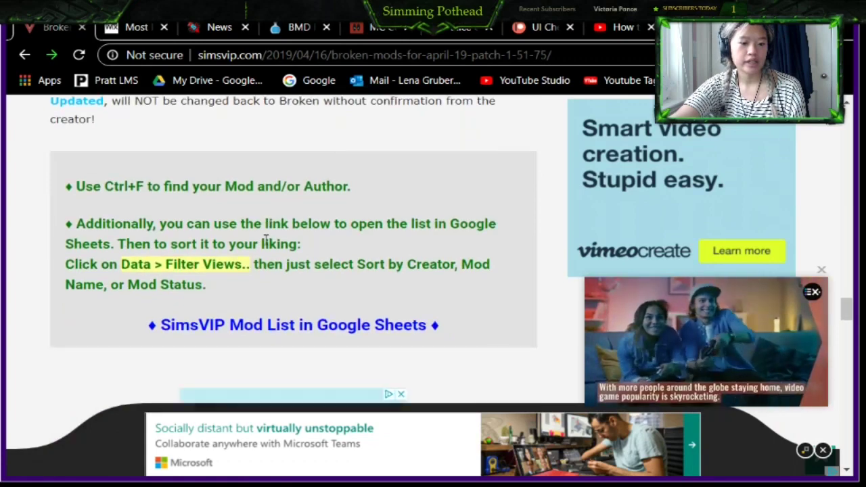
scroll(265, 239, "down", 5)
Step: Examine the article's mod status definitions, its instructions for finding and sorting mods, and the embedded compiled mod list
scroll(265, 239, "up", 10)
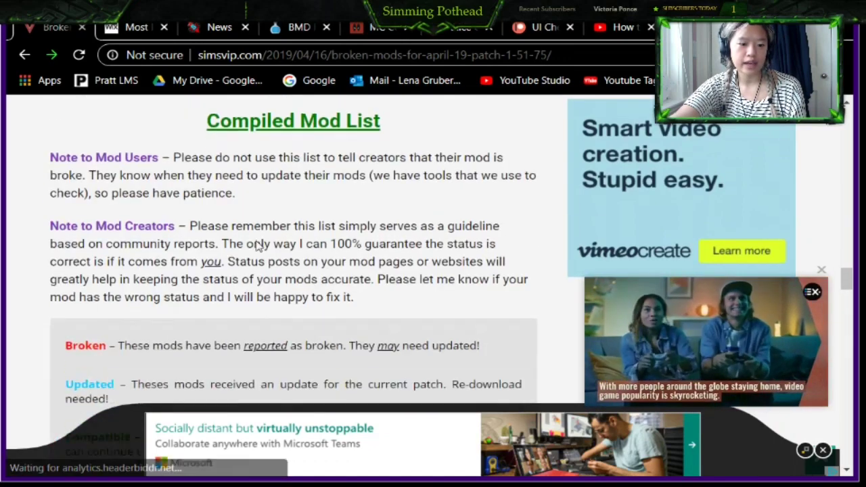
scroll(124, 316, "down", 3)
scroll(107, 289, "down", 2)
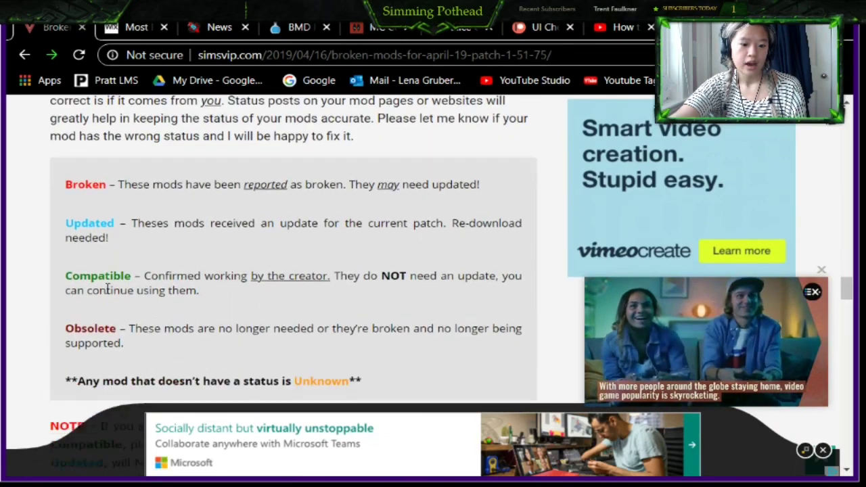
scroll(106, 289, "down", 1)
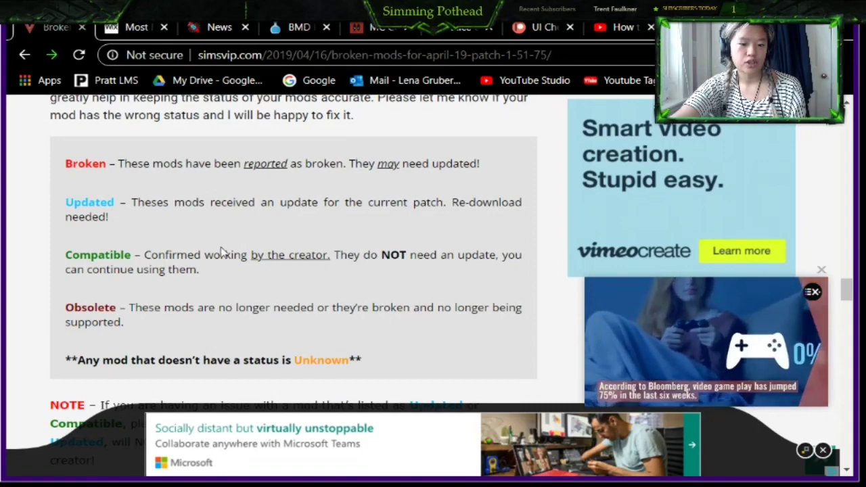
scroll(234, 288, "down", 15)
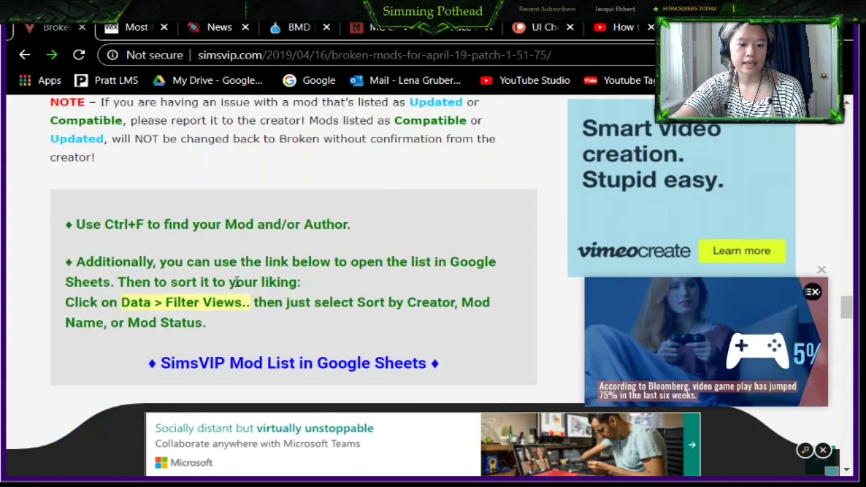
scroll(236, 292, "down", 8)
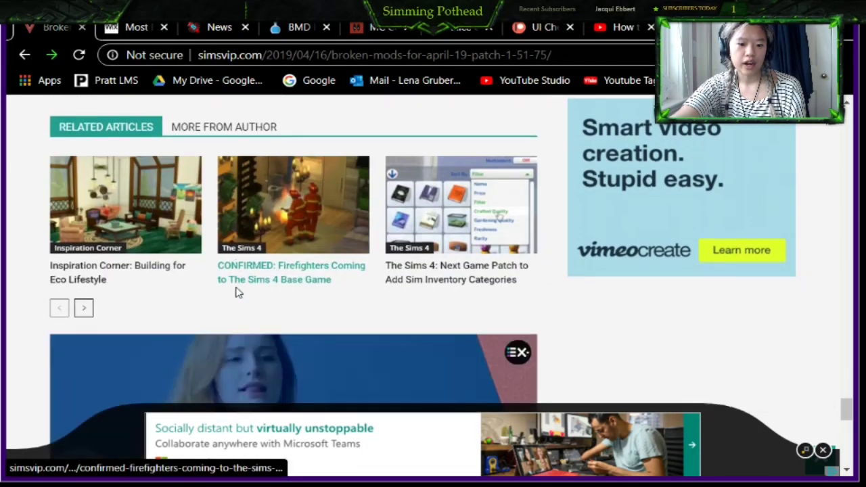
scroll(237, 292, "up", 6)
scroll(238, 295, "up", 5)
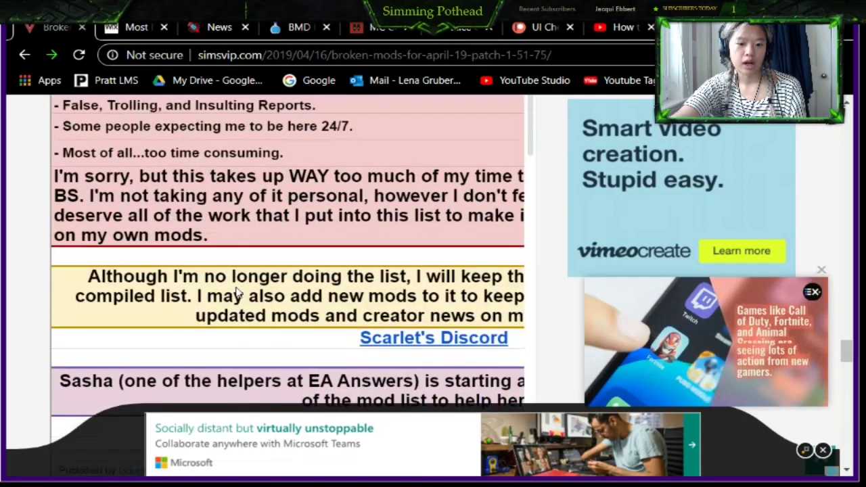
Step: Go back through the SimsVIP broken mods article from the embedded mod list to its title
scroll(248, 302, "up", 5)
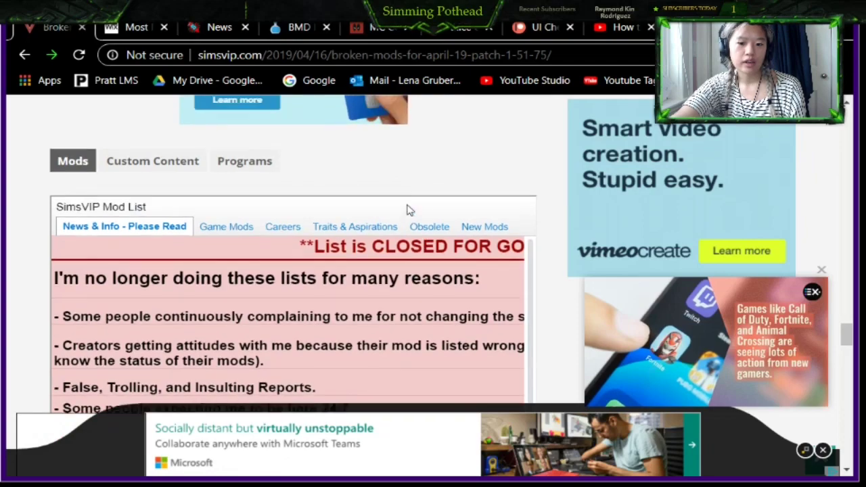
scroll(407, 206, "up", 15)
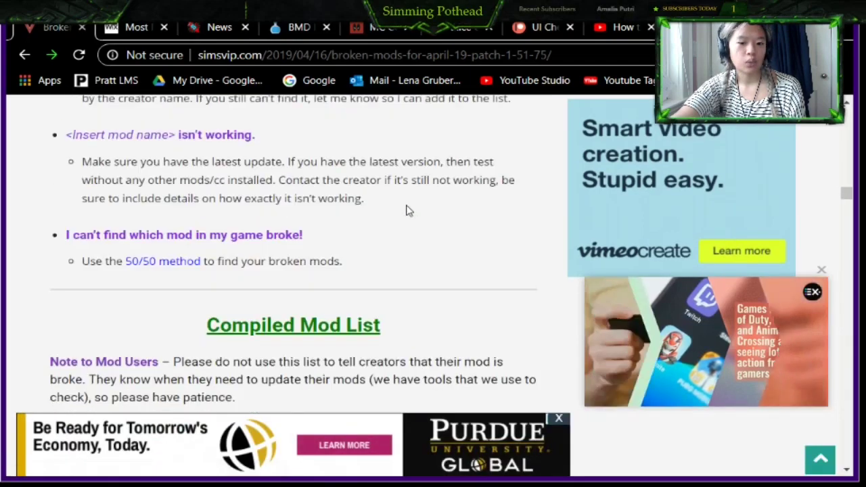
scroll(408, 210, "up", 15)
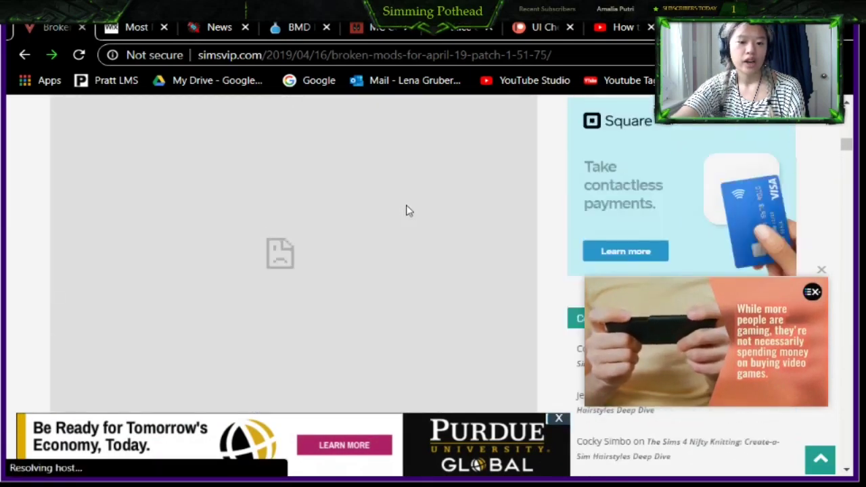
scroll(408, 210, "up", 6)
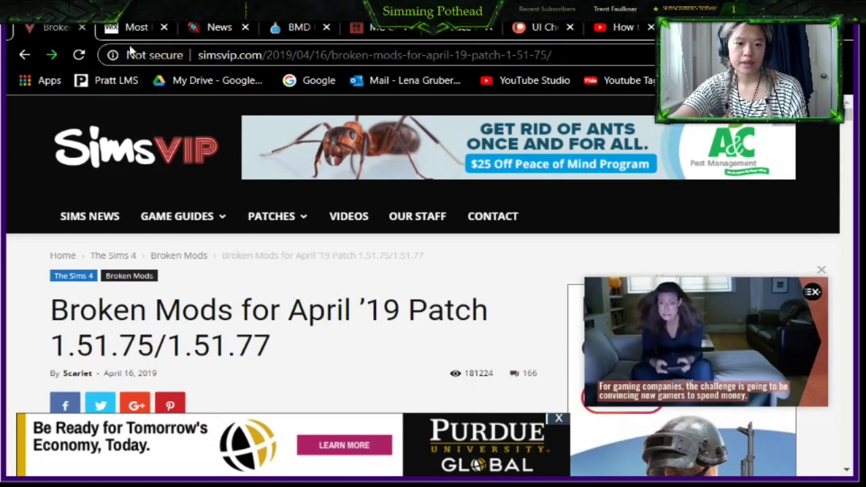
Step: Switch to the Simming Pothead most popular mods page and browse its install guides through to the MC Command Center entry
left_click(128, 27)
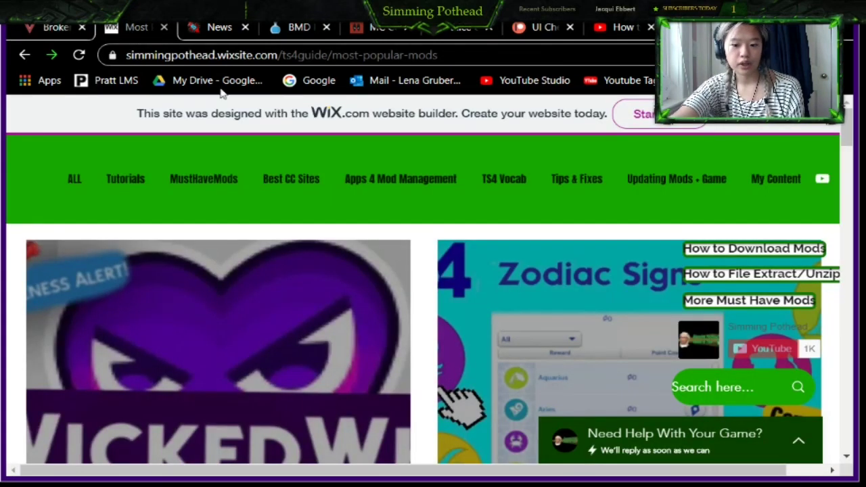
mouse_move(211, 187)
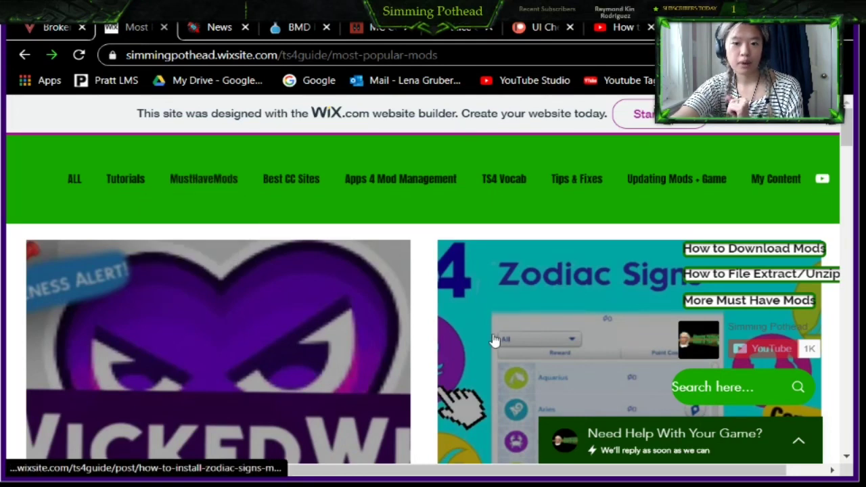
scroll(493, 342, "down", 2)
scroll(493, 342, "down", 1)
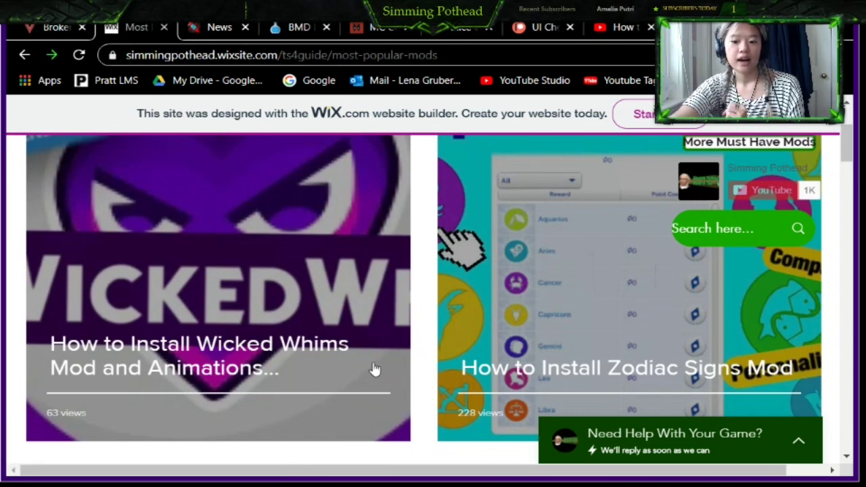
scroll(375, 369, "down", 1)
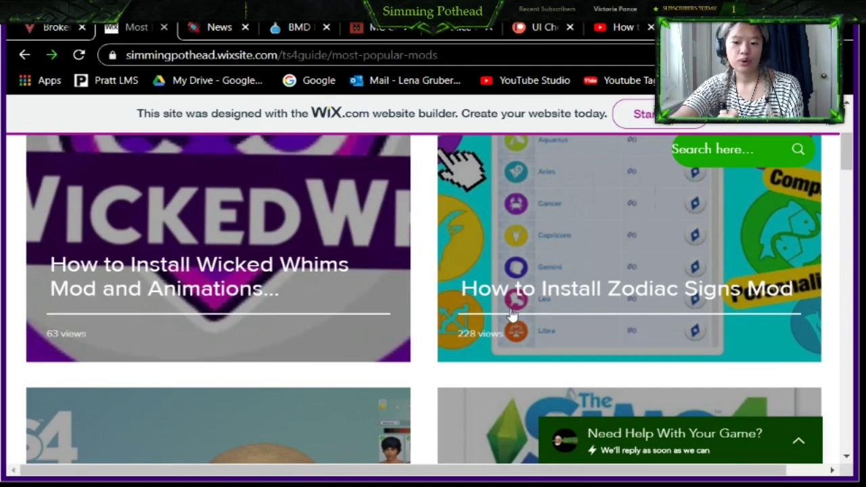
scroll(513, 316, "down", 5)
scroll(444, 330, "down", 15)
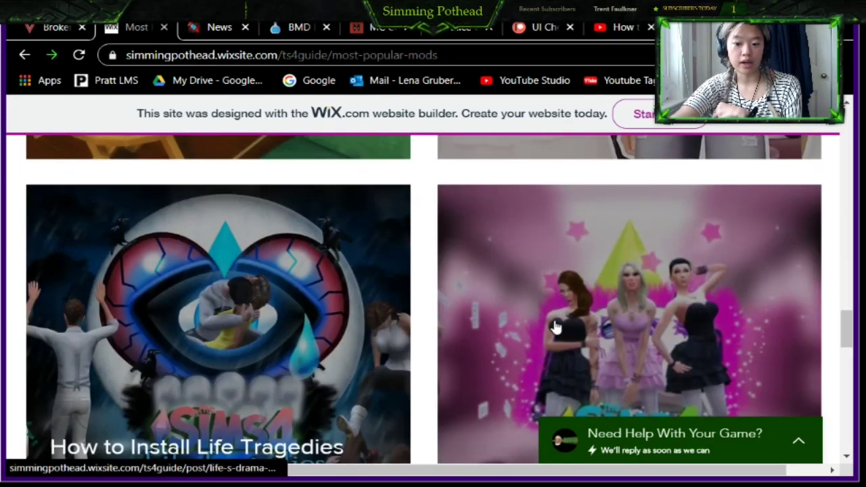
scroll(555, 328, "down", 15)
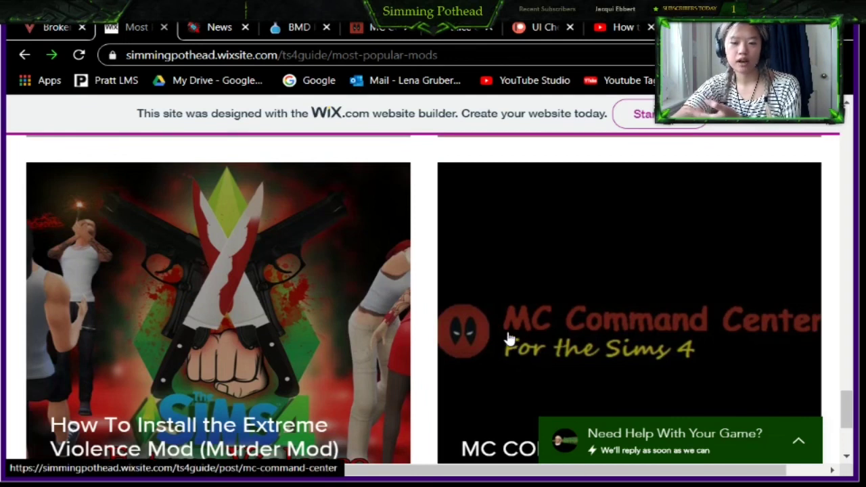
scroll(507, 339, "down", 2)
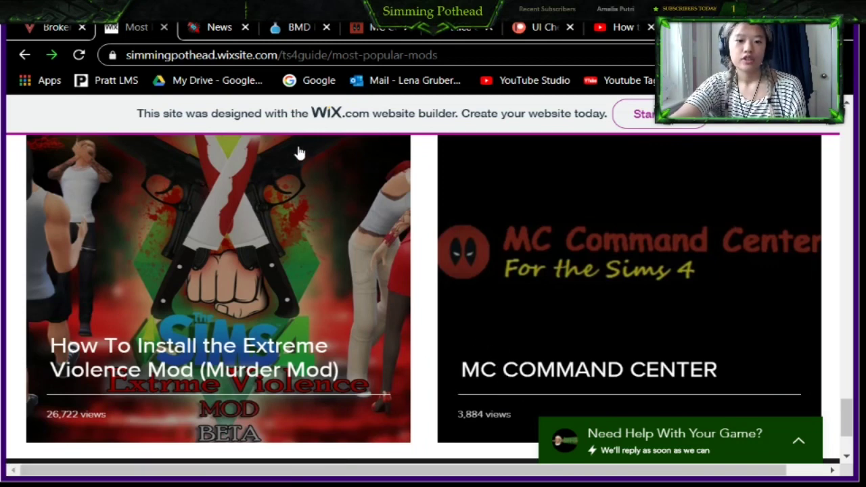
Step: View the open Sacrificial Mods, Basemental, MC Command Center and Slice of Life pages, and inspect the UI Cheats Extension Patreon post
left_click(205, 28)
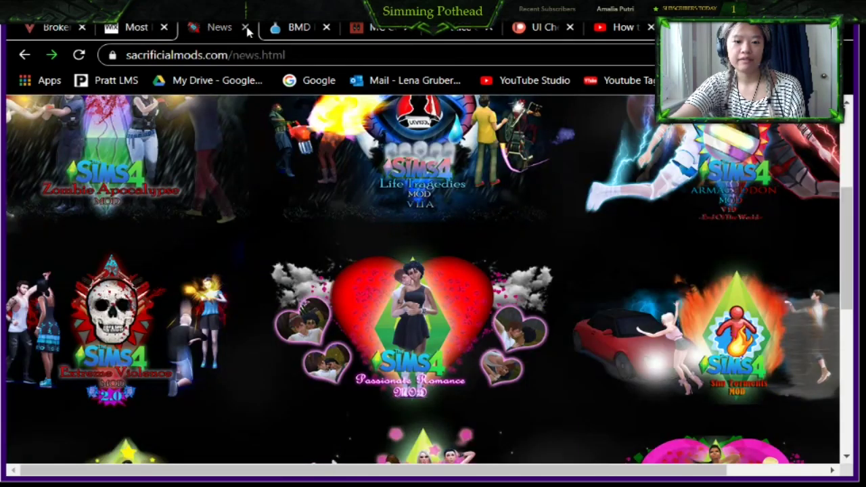
left_click(300, 27)
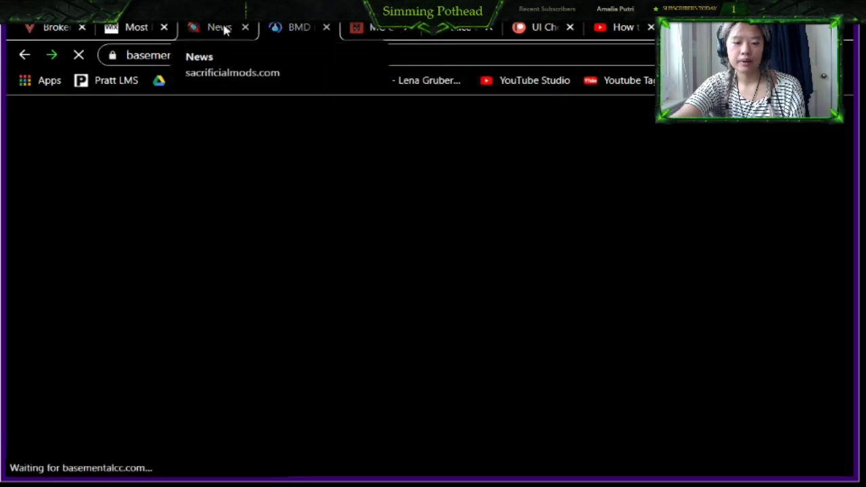
left_click(381, 27)
left_click(463, 30)
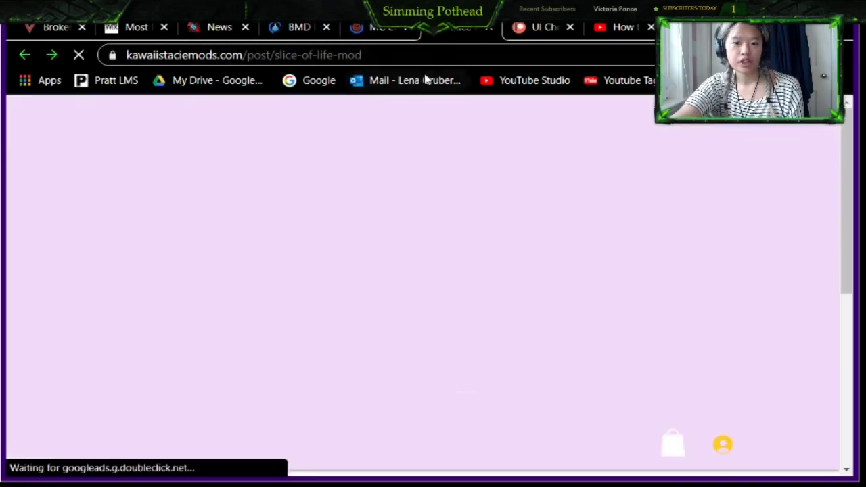
left_click(529, 26)
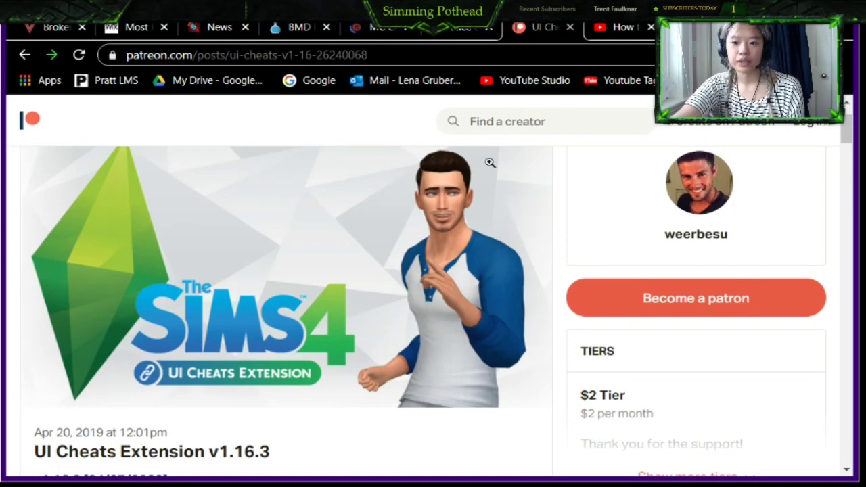
scroll(417, 216, "down", 2)
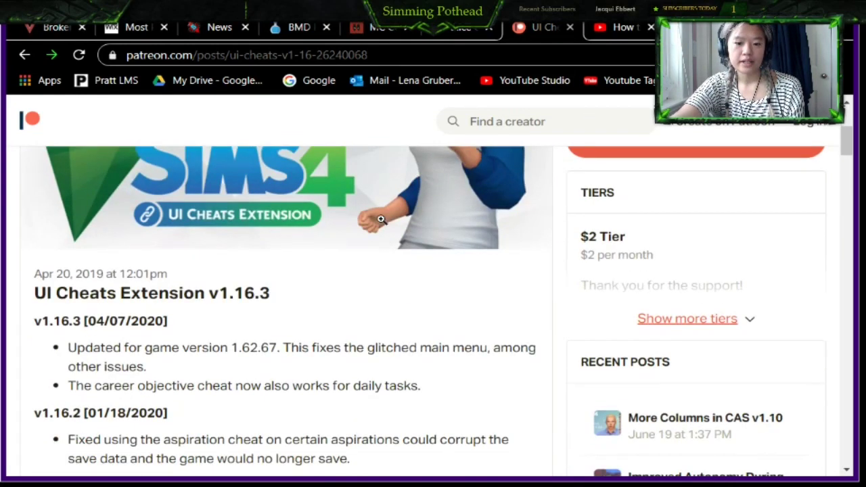
scroll(381, 218, "up", 2)
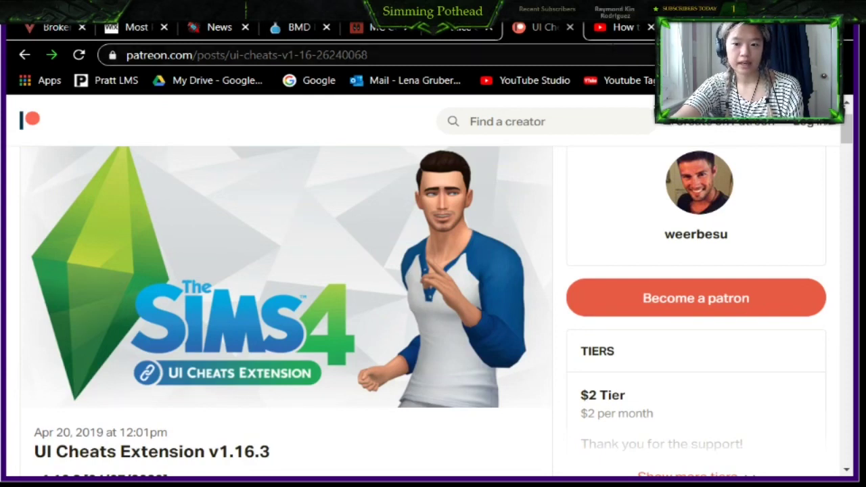
Step: View the YouTube tutorial page on downloading and using the UI Cheats Extension Mod, including its description
left_click(612, 29)
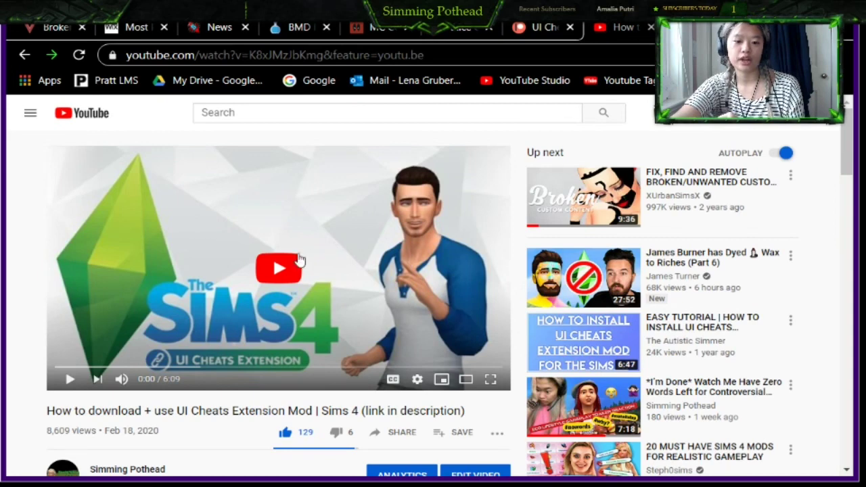
scroll(325, 261, "down", 2)
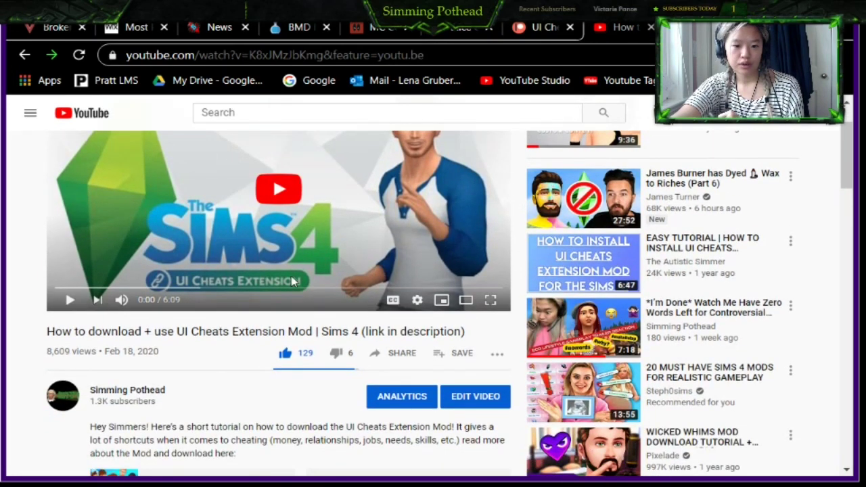
scroll(281, 286, "up", 2)
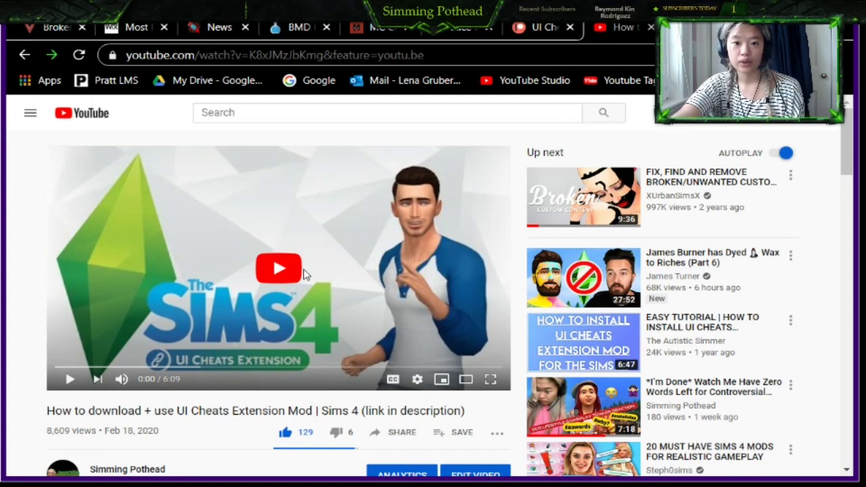
Step: Return to the UI Cheats Extension Patreon post and review its version update history
left_click(548, 27)
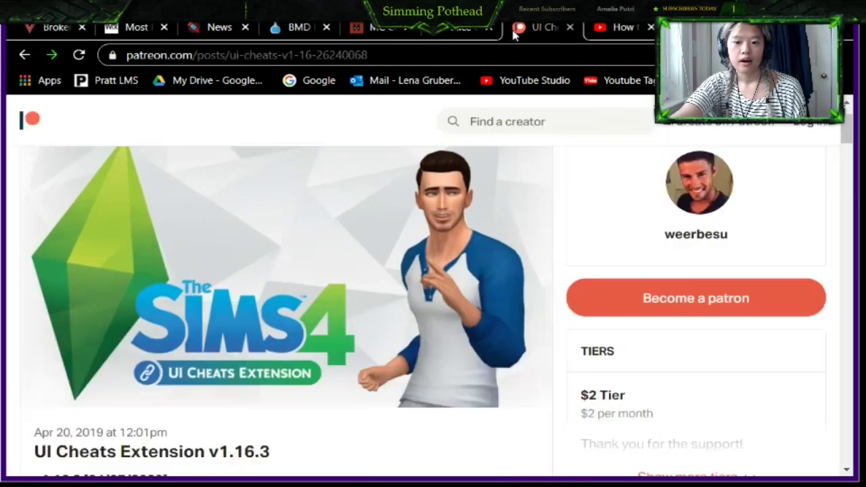
scroll(274, 301, "down", 3)
scroll(275, 301, "down", 3)
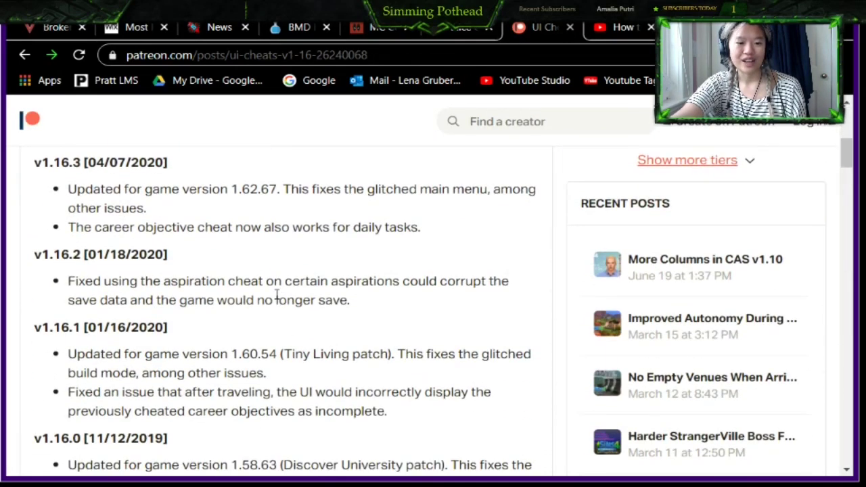
scroll(280, 286, "down", 10)
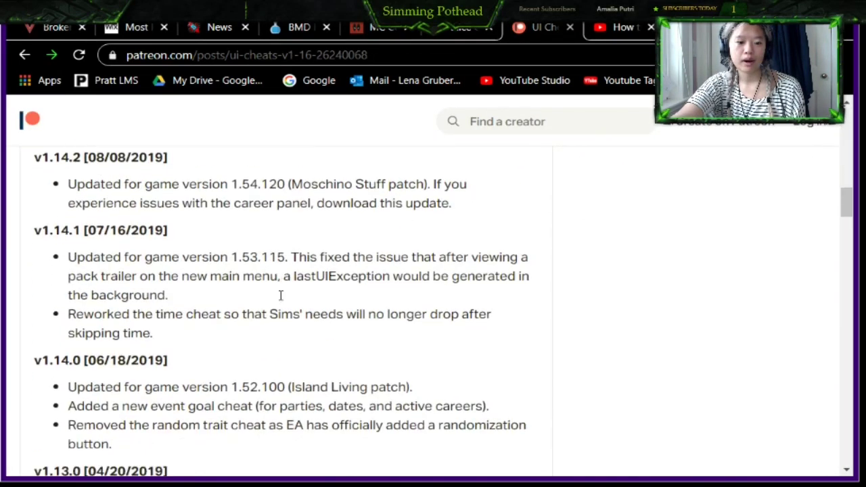
scroll(280, 290, "up", 9)
scroll(283, 295, "up", 4)
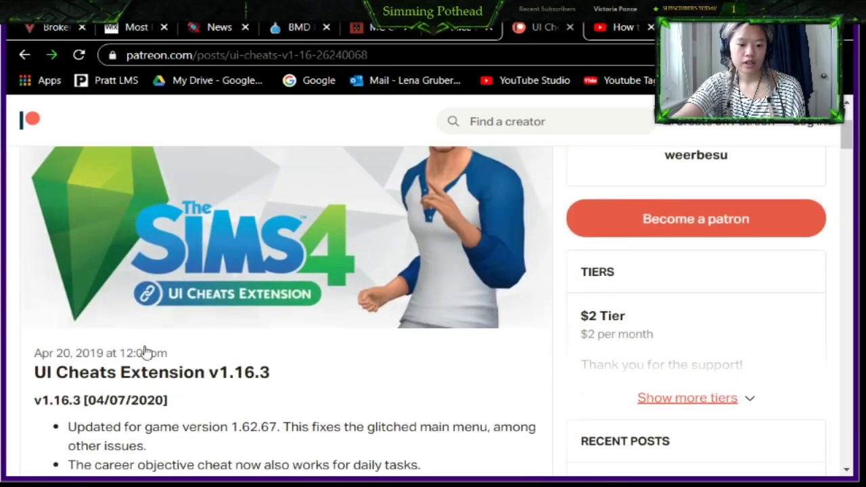
Step: Highlight the latest update's date and the version number in the UI Cheats Extension post's title, clearing each selection
scroll(128, 305, "down", 2)
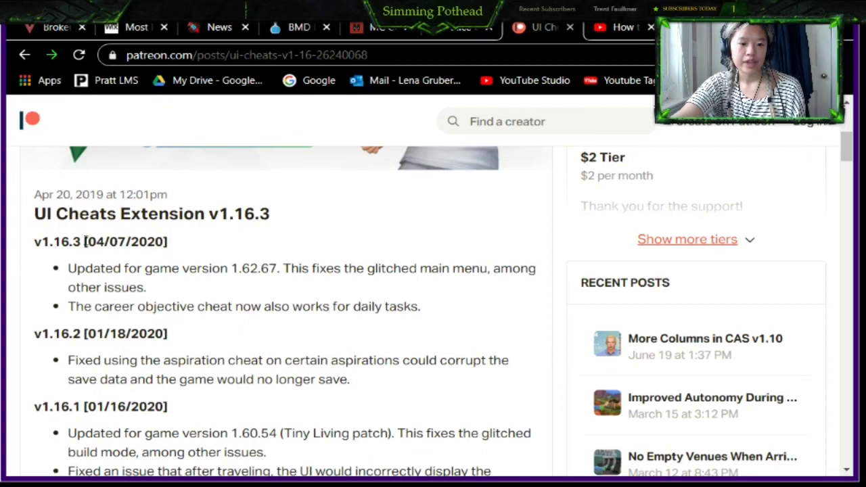
left_click_drag(85, 242, 183, 247)
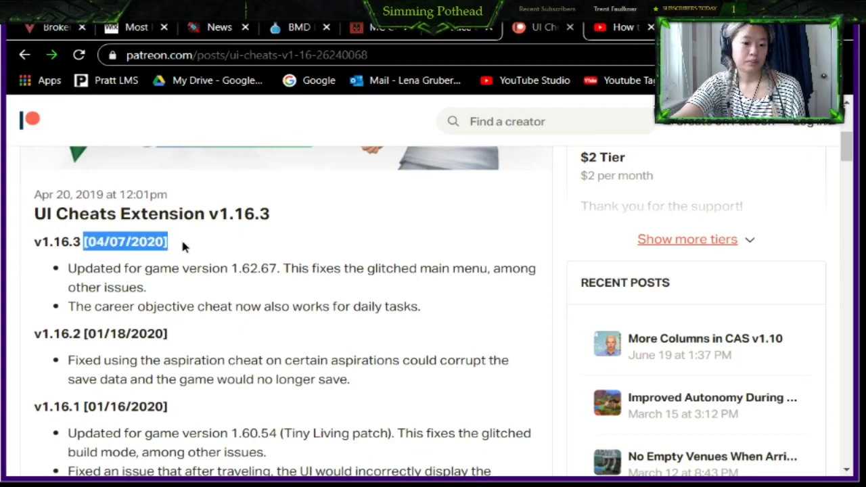
left_click(229, 239)
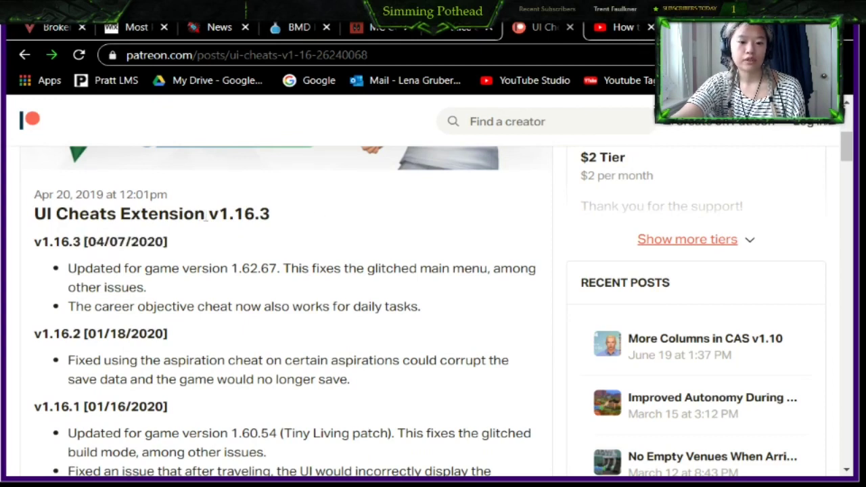
left_click_drag(205, 213, 287, 223)
left_click(201, 242)
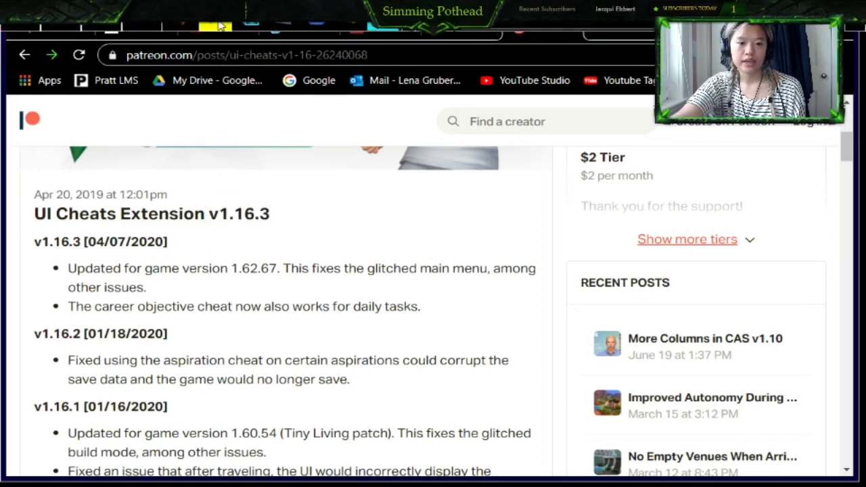
Step: Switch to File Explorer and open the UI Cheats Extension folder inside the Mods folder
key("super+e")
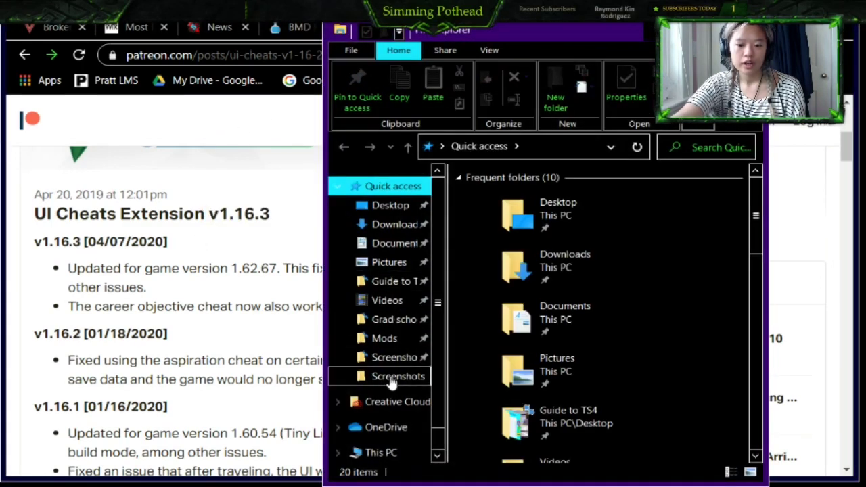
left_click(384, 339)
scroll(535, 338, "down", 6)
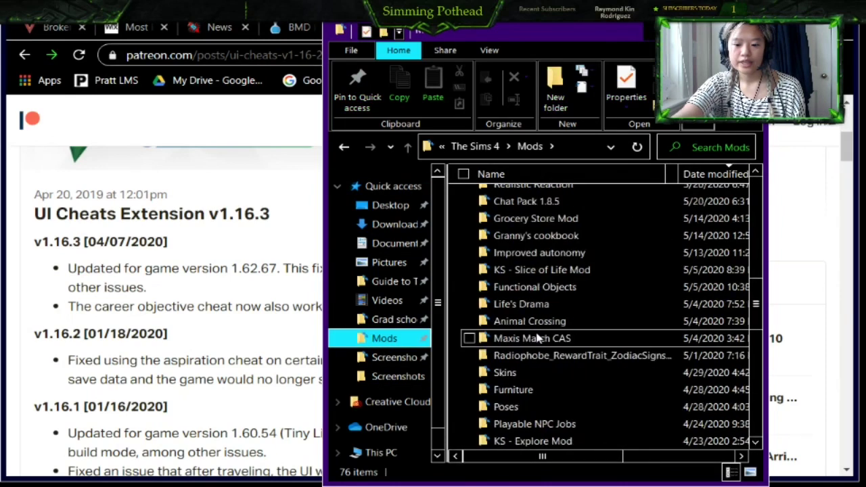
scroll(536, 338, "down", 2)
double_click(537, 336)
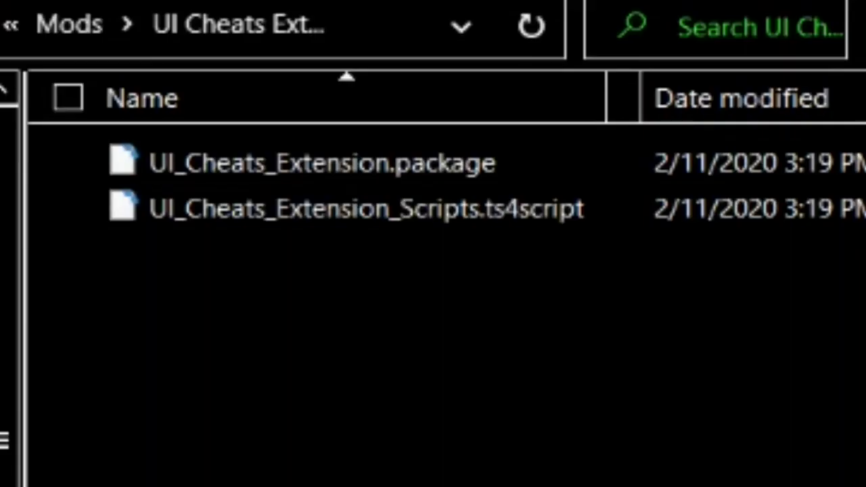
Step: Check the modified date of UI_Cheats_Extension.package against the Patreon post and return to the Mods folder's list
scroll(433, 271, "right", 3)
left_click(540, 184)
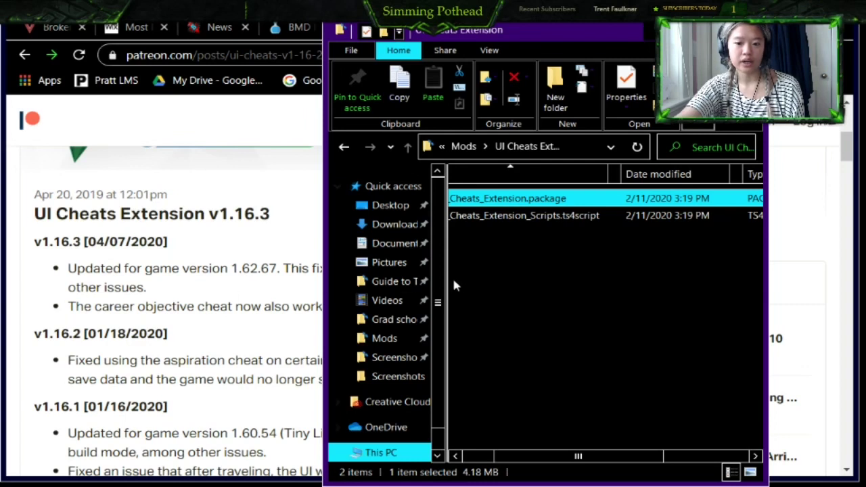
left_click_drag(544, 458, 509, 467)
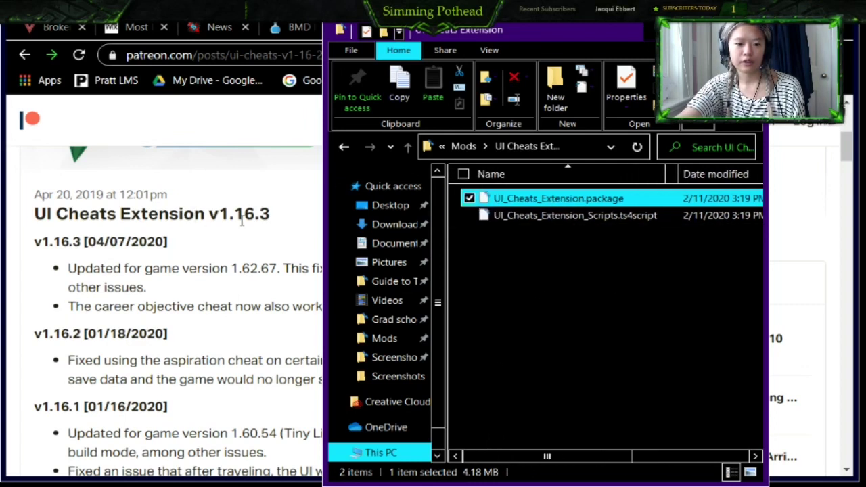
left_click(408, 146)
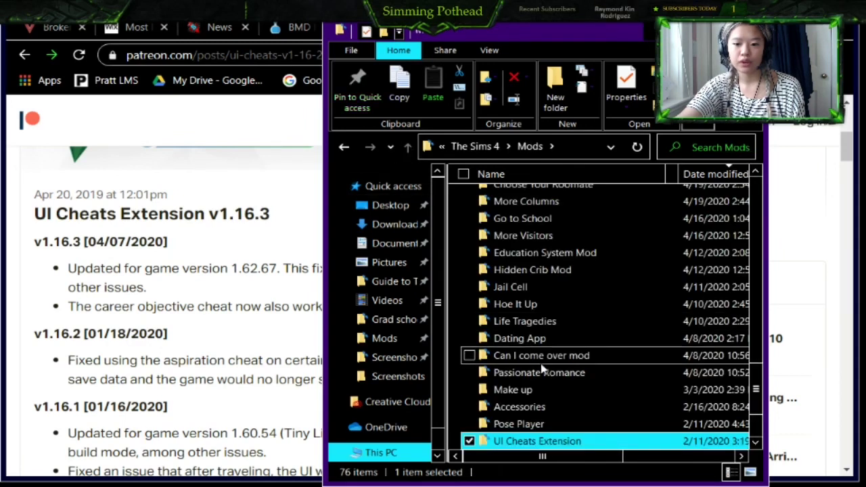
scroll(550, 389, "up", 1)
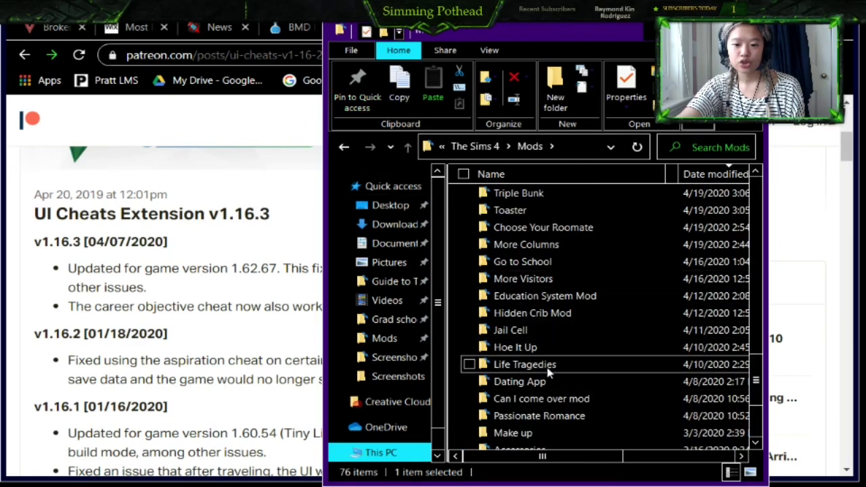
Step: Look through the Mods folder, check the file dates inside the Life's Drama folder, and return to the Mods list
scroll(541, 288, "up", 1)
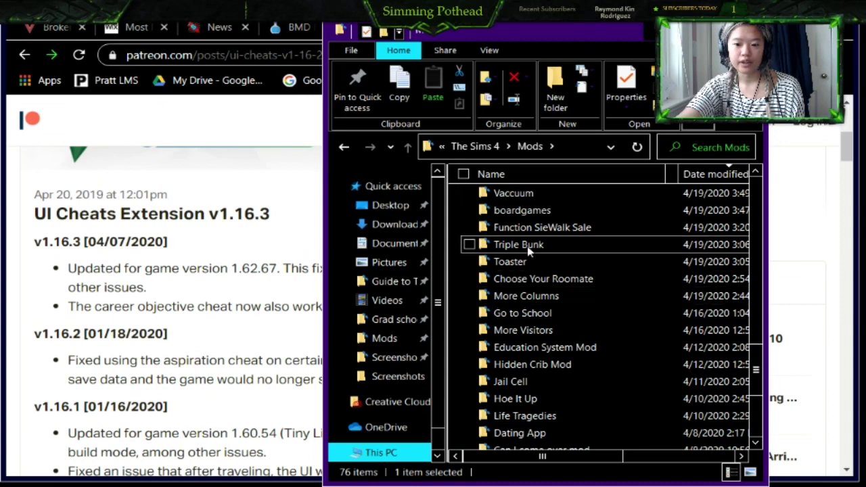
scroll(532, 257, "up", 1)
scroll(532, 264, "up", 1)
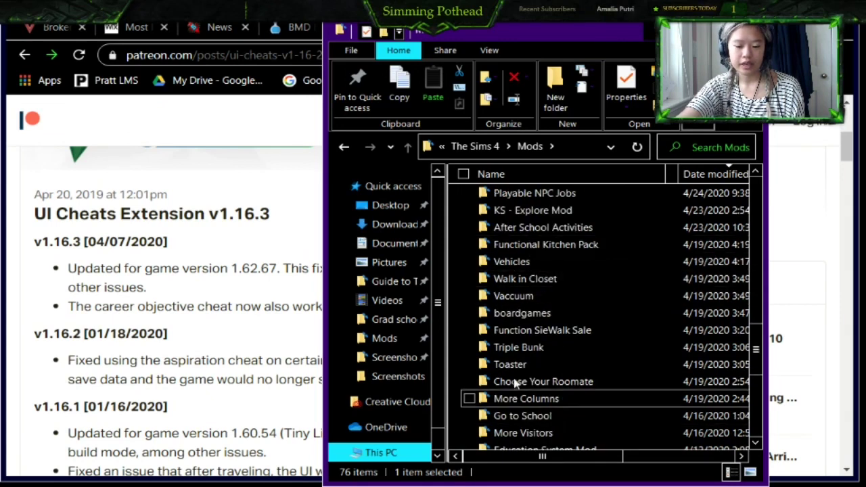
scroll(499, 364, "up", 3)
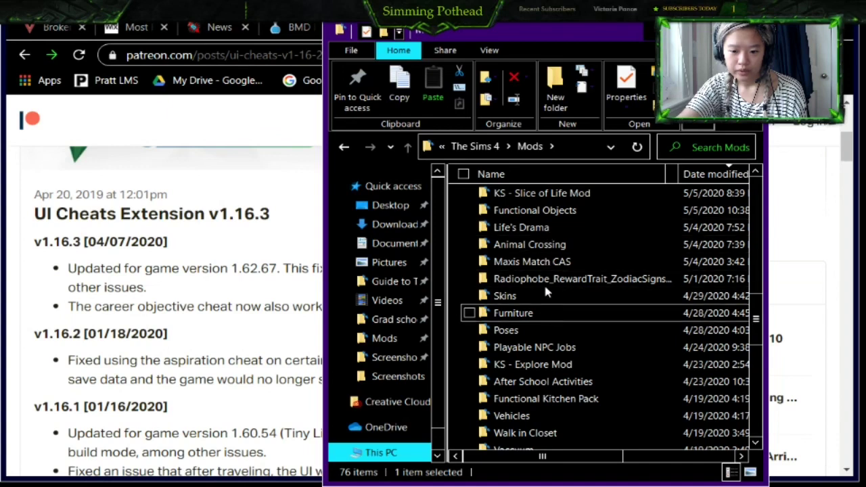
double_click(522, 232)
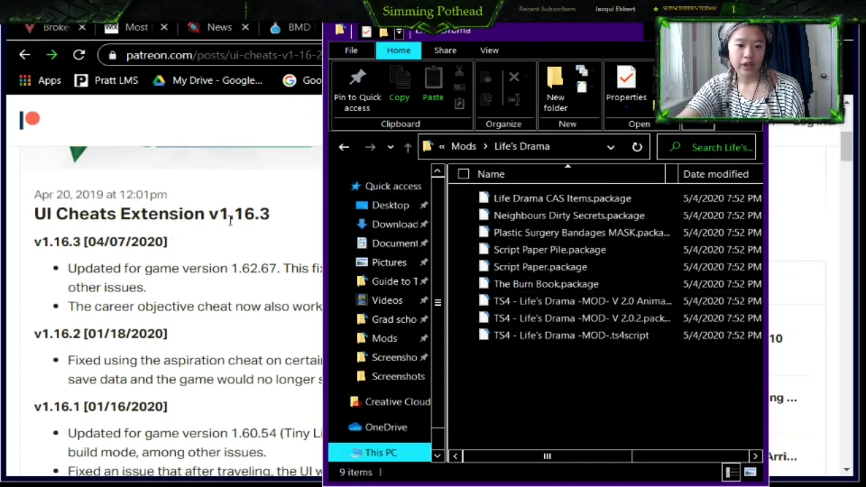
left_click(408, 149)
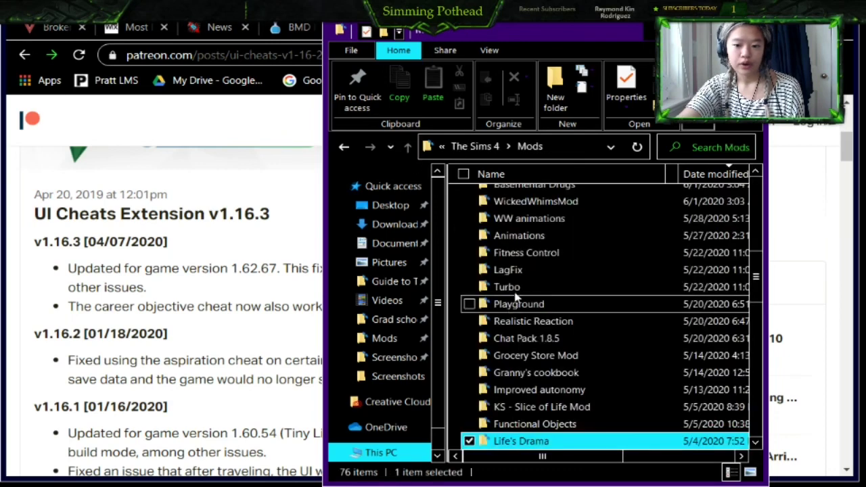
Step: Open the UI Cheats Extension folder inside Mods, point out its two outdated files, and move the window aside to uncover the Patreon post
scroll(518, 339, "down", 4)
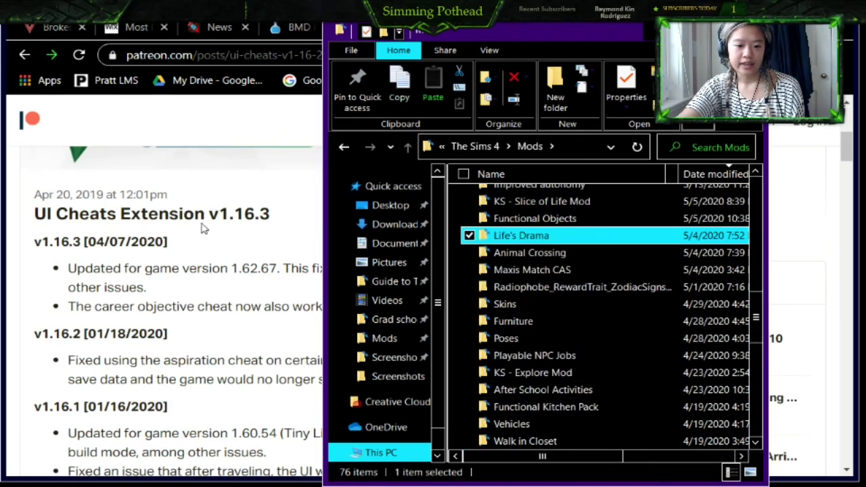
scroll(522, 387, "down", 3)
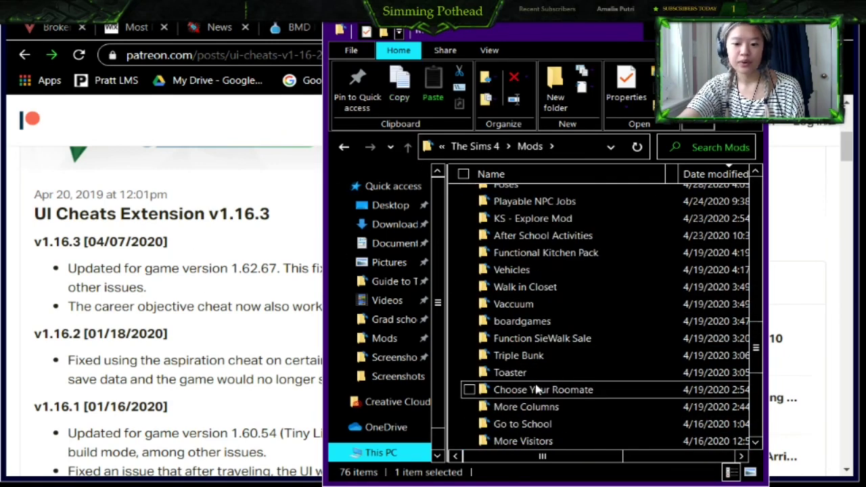
scroll(540, 401, "down", 1)
scroll(541, 401, "down", 2)
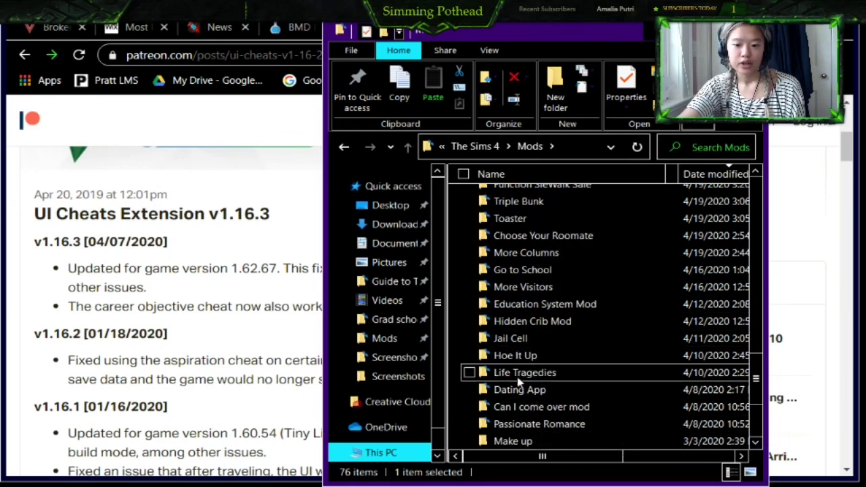
scroll(526, 399, "down", 2)
double_click(522, 389)
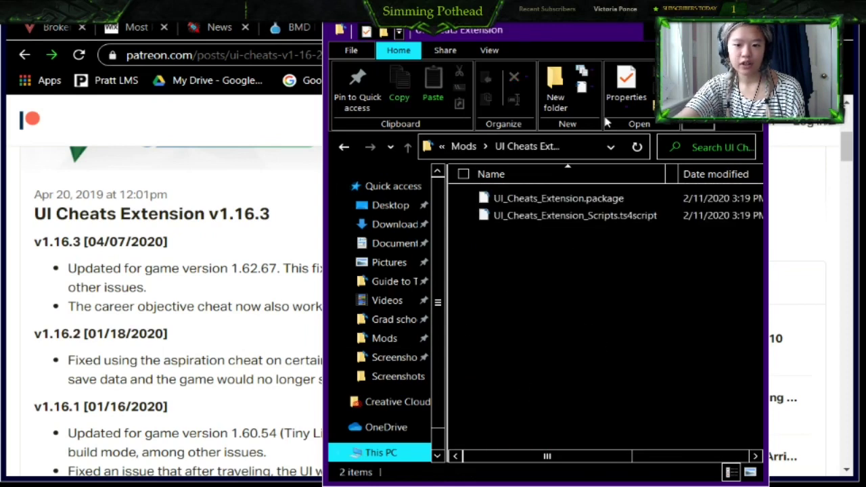
left_click_drag(616, 236, 622, 199)
left_click(622, 257)
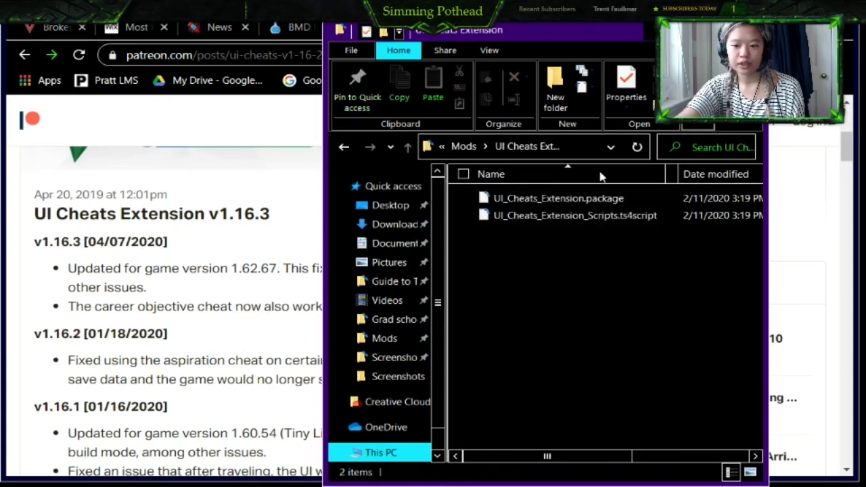
left_click_drag(551, 34, 644, 27)
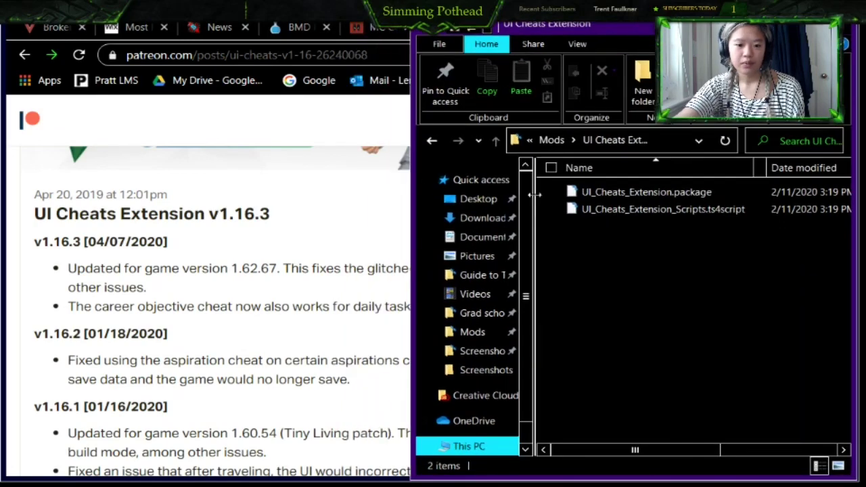
Step: Download UI_Cheats_Extension_v1.16.3.zip from the Patreon post's Installation section and show the file in its download folder
left_click(277, 297)
scroll(277, 300, "down", 15)
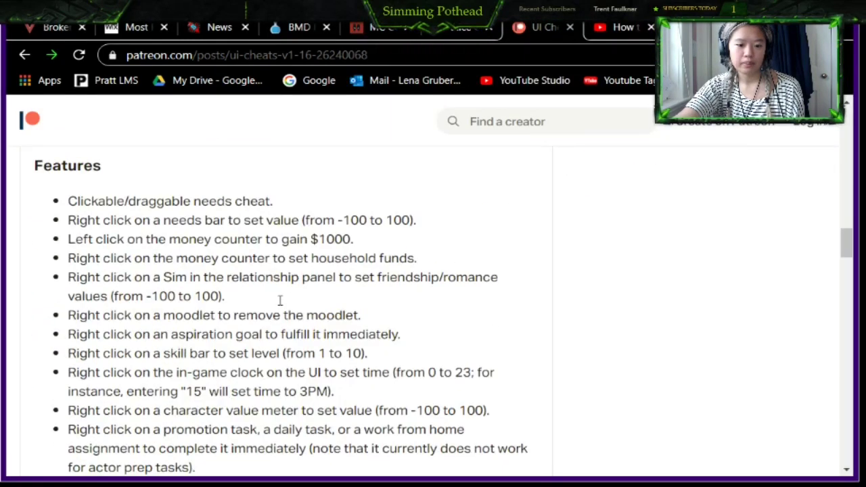
scroll(280, 302, "down", 3)
scroll(203, 366, "up", 3)
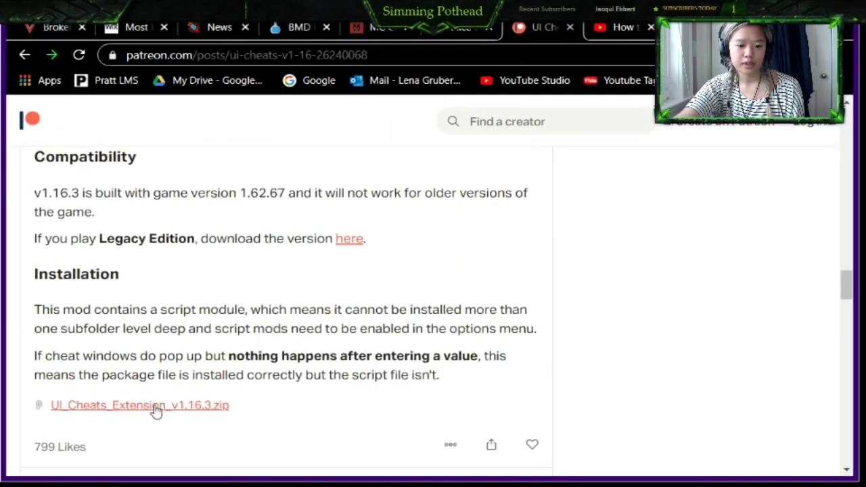
left_click(156, 407)
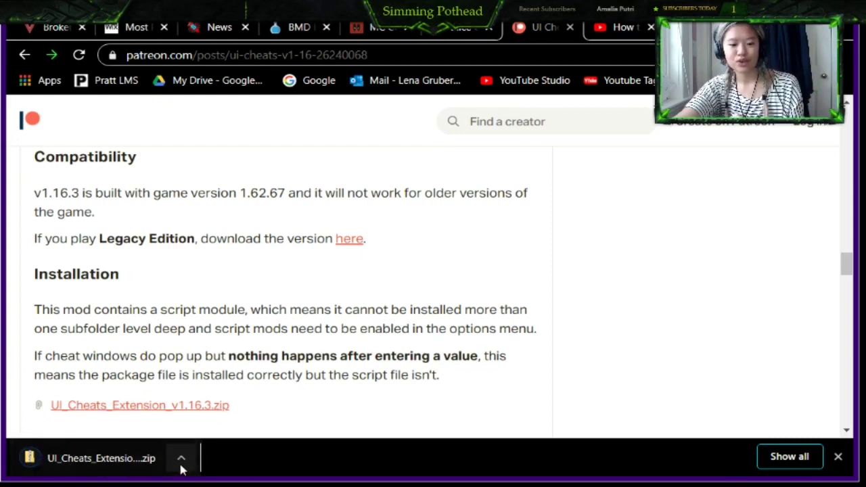
left_click(182, 460)
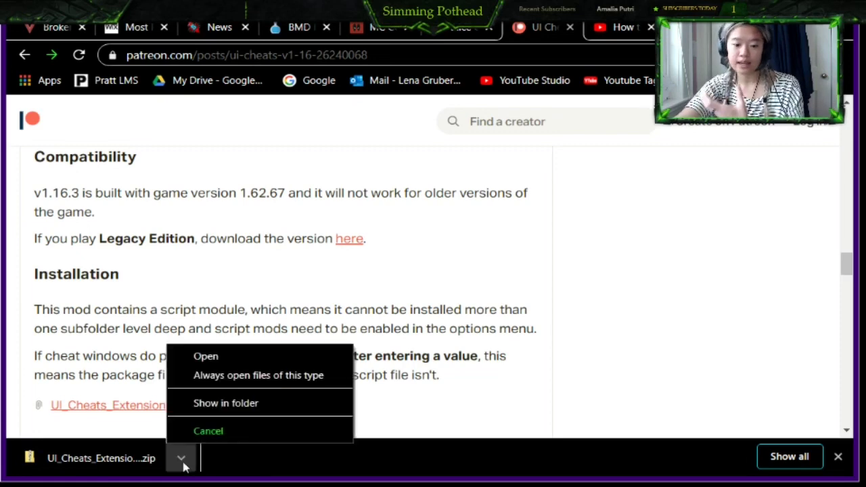
left_click(222, 403)
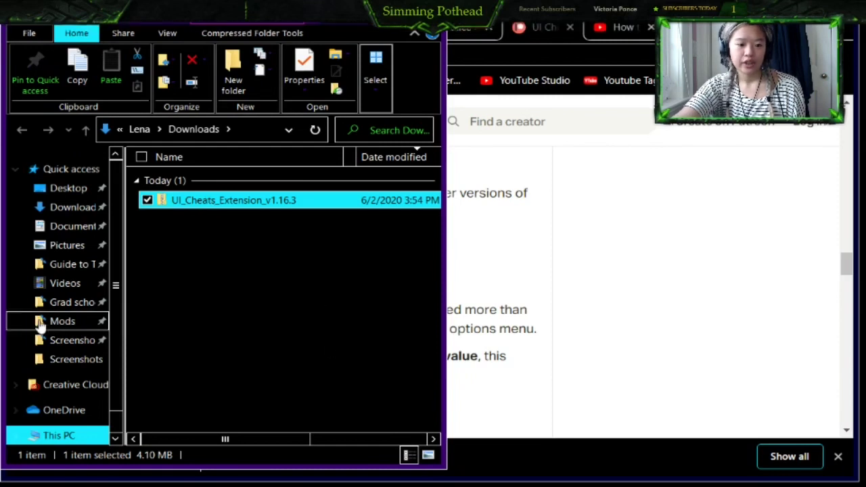
Step: Open the Documents folder in a second File Explorer window and place it beside the Downloads window
right_click(60, 228)
left_click(129, 135)
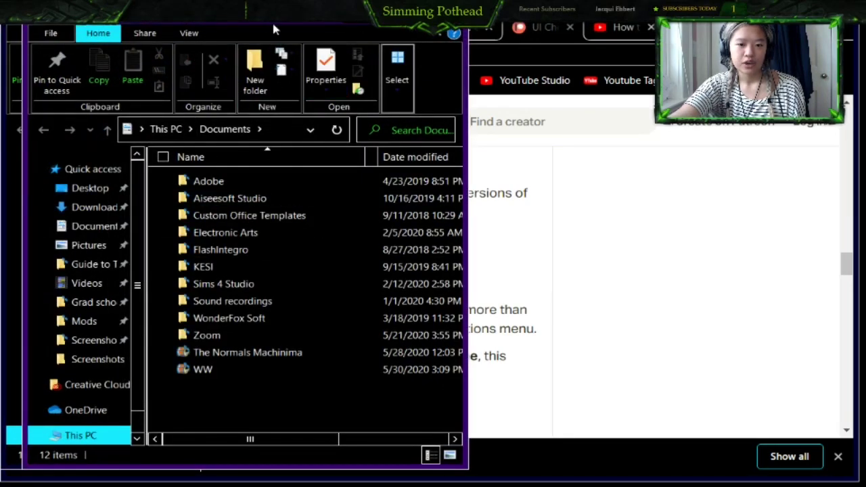
left_click_drag(274, 26, 685, 26)
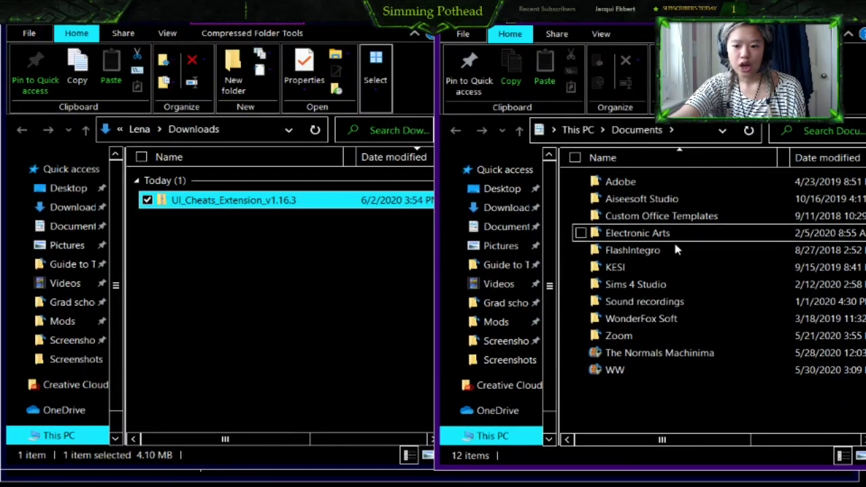
Step: In the Documents window, go to Electronic Arts, The Sims 4, Mods, and open the UI Cheats Extension folder
left_click(646, 234)
double_click(646, 233)
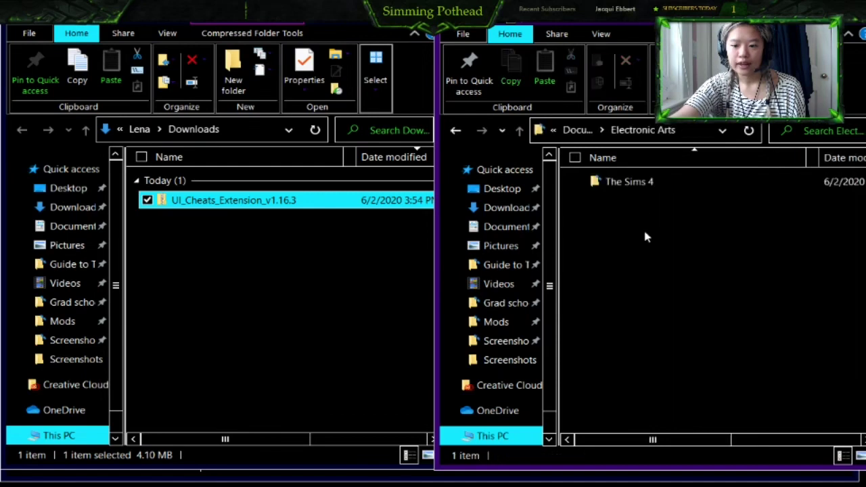
double_click(636, 189)
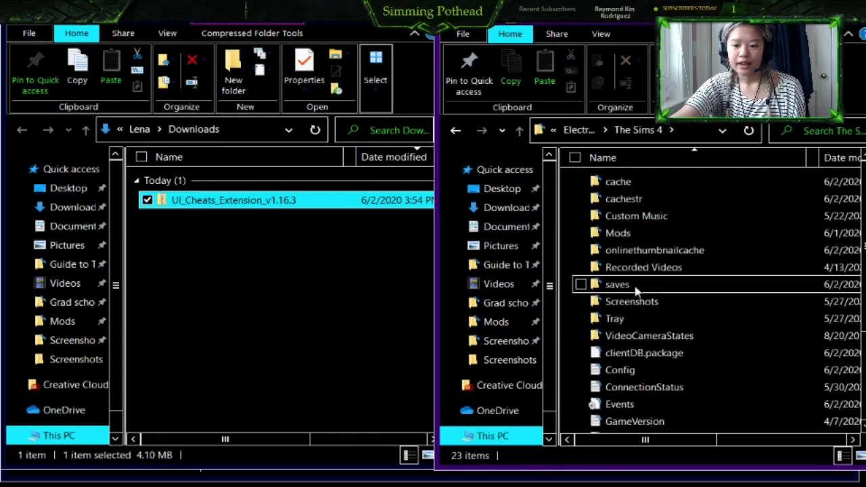
left_click(612, 232)
double_click(611, 233)
scroll(700, 322, "down", 10)
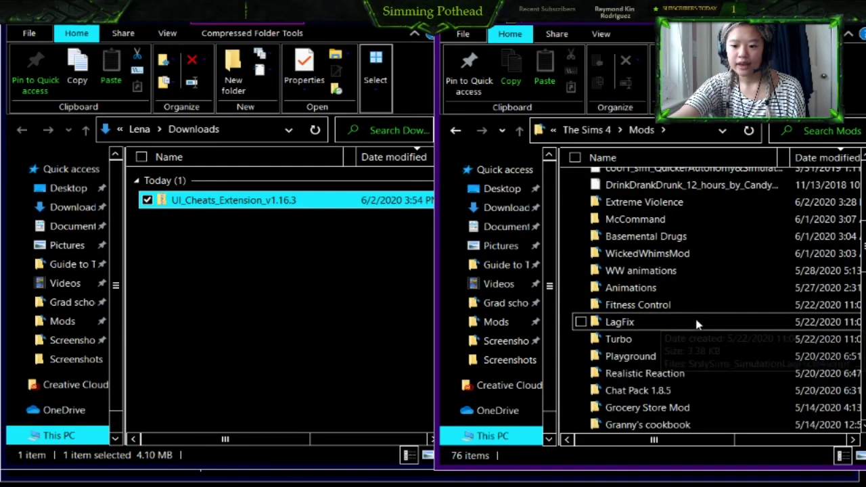
scroll(698, 327, "down", 5)
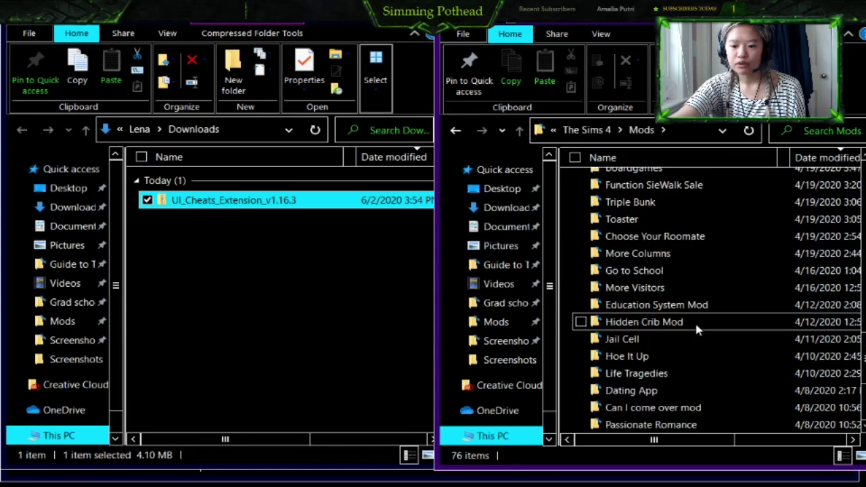
double_click(670, 390)
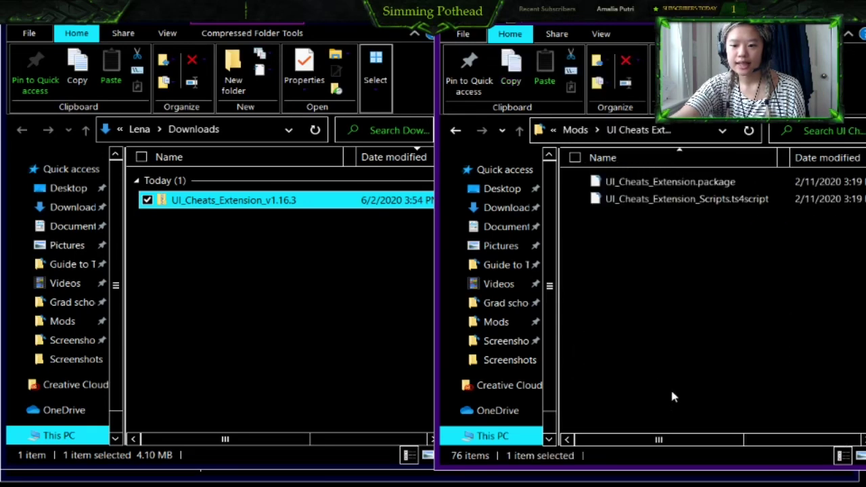
Step: Delete the old UI_Cheats_Extension.package and UI_Cheats_Extension_Scripts.ts4script files from the UI Cheats Extension folder
left_click_drag(666, 233, 669, 177)
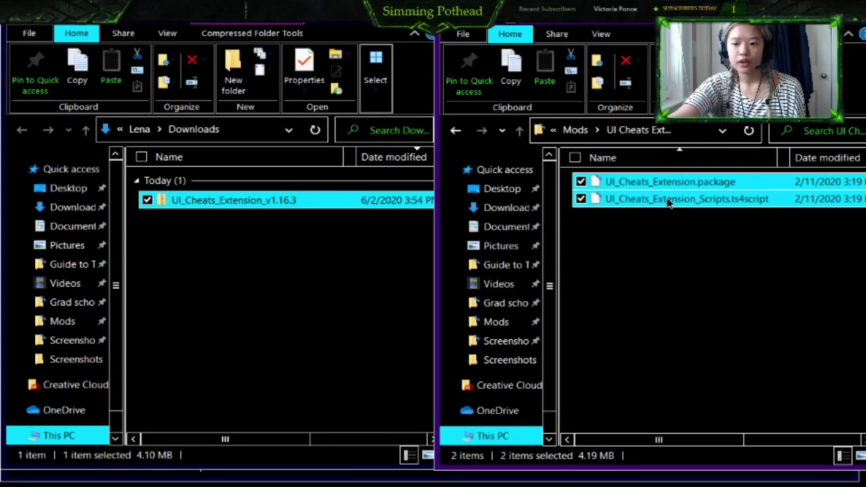
right_click(640, 198)
left_click(697, 434)
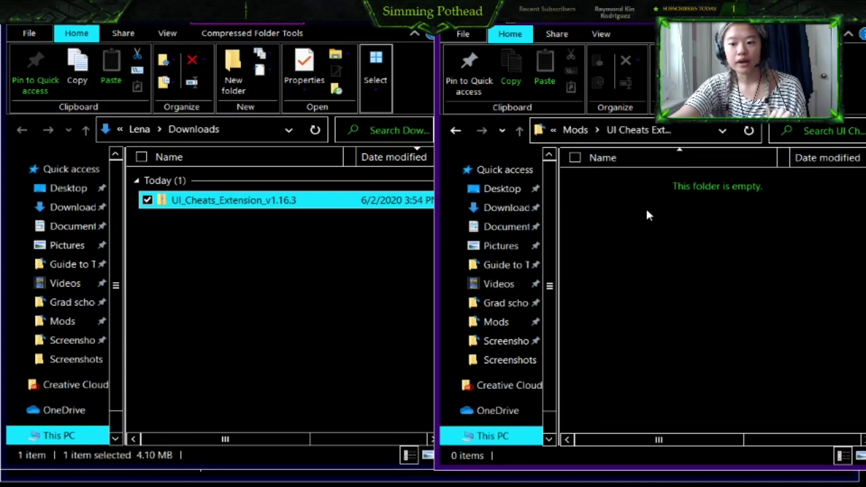
Step: Open the UI_Cheats_Extension_v1.16.3 archive and copy its package and ts4script files into the empty UI Cheats Extension folder
left_click(240, 245)
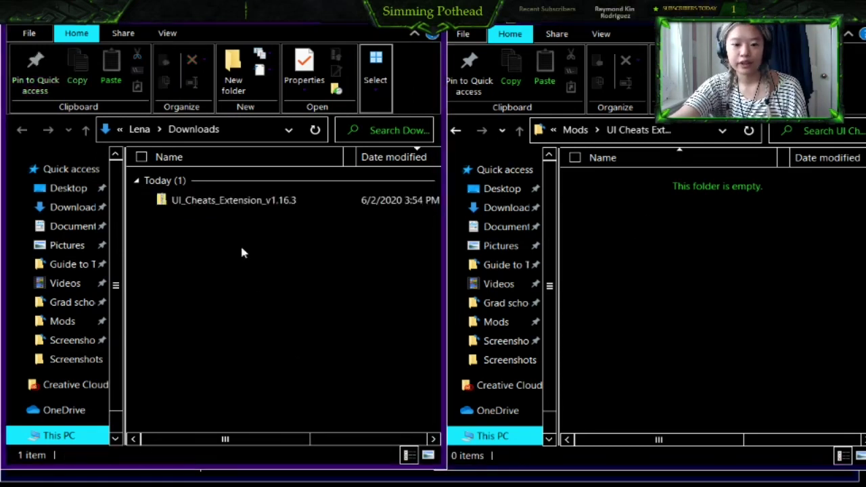
left_click(274, 201)
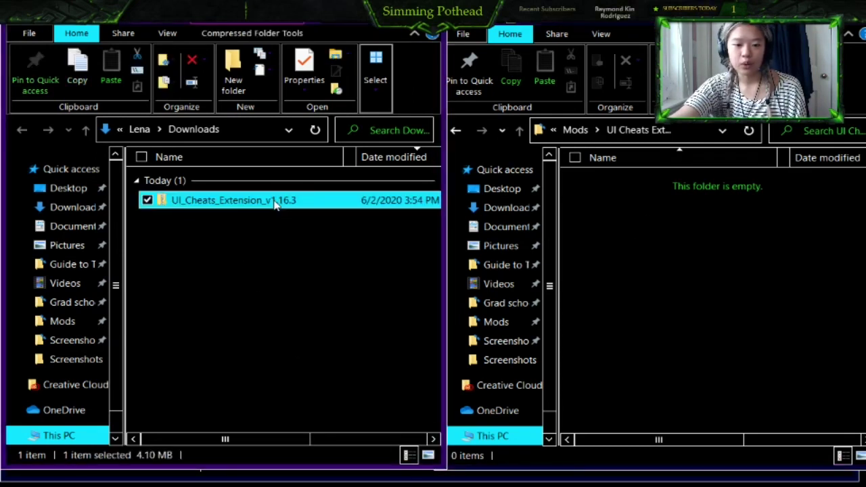
double_click(326, 205)
left_click(293, 198)
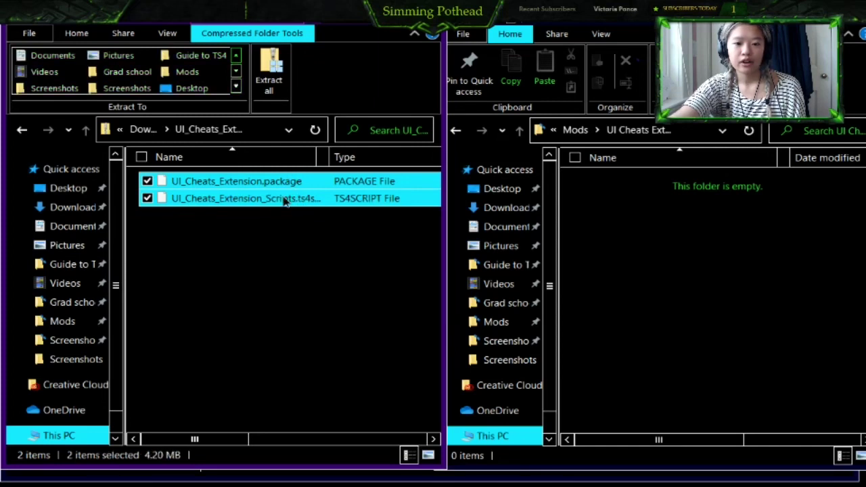
left_click_drag(284, 201, 643, 217)
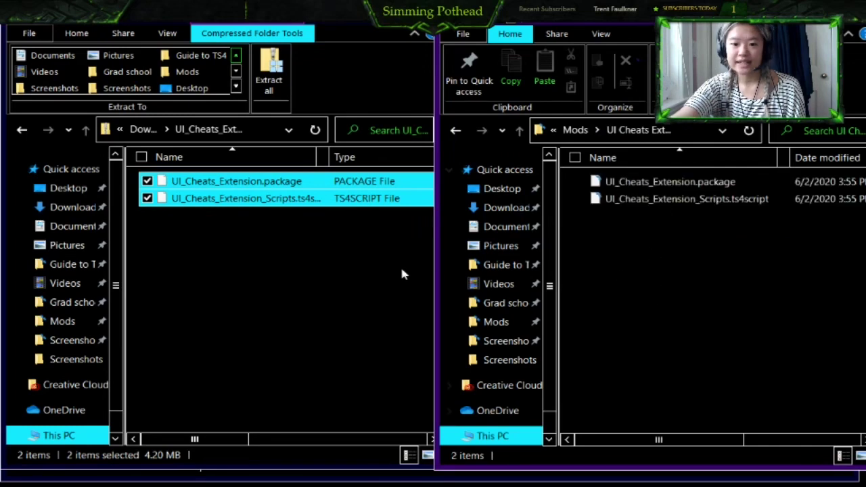
Step: Close the archive window, check the new files' modified dates in the UI Cheats Extension folder, and close that window
left_click(383, 269)
left_click(428, 10)
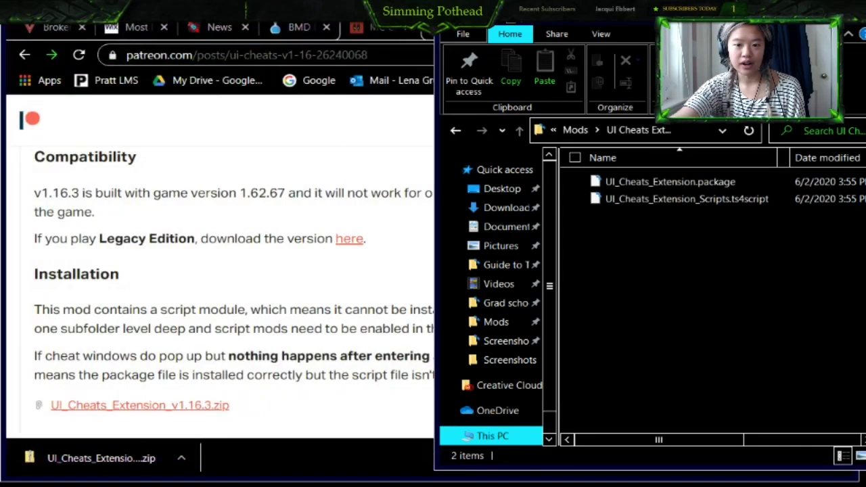
left_click_drag(735, 16, 561, 42)
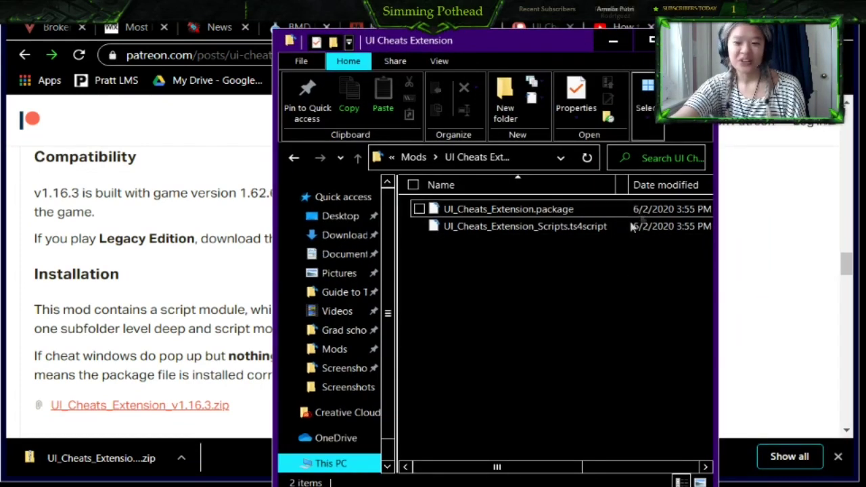
left_click(699, 40)
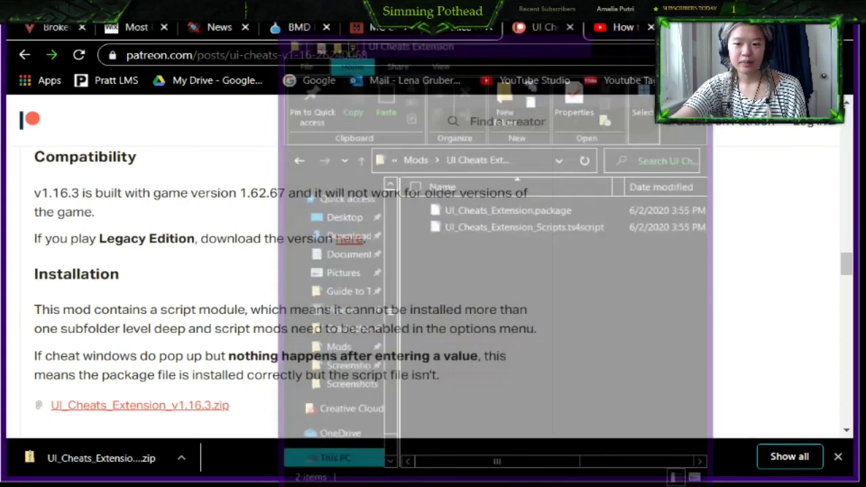
Step: Return to the beginning of the UI Cheats Patreon post and switch to the Slice of Life mod page on kawaiistaciemods.com
scroll(356, 291, "up", 4)
scroll(358, 273, "up", 10)
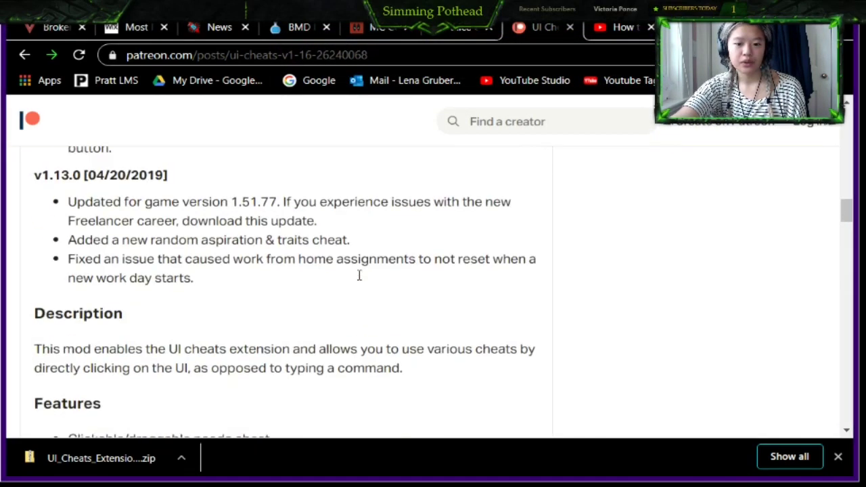
scroll(493, 295, "up", 10)
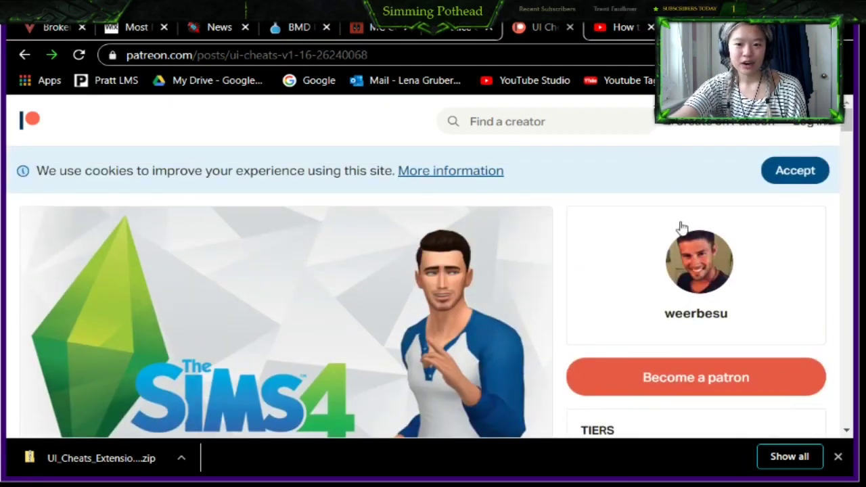
left_click(480, 28)
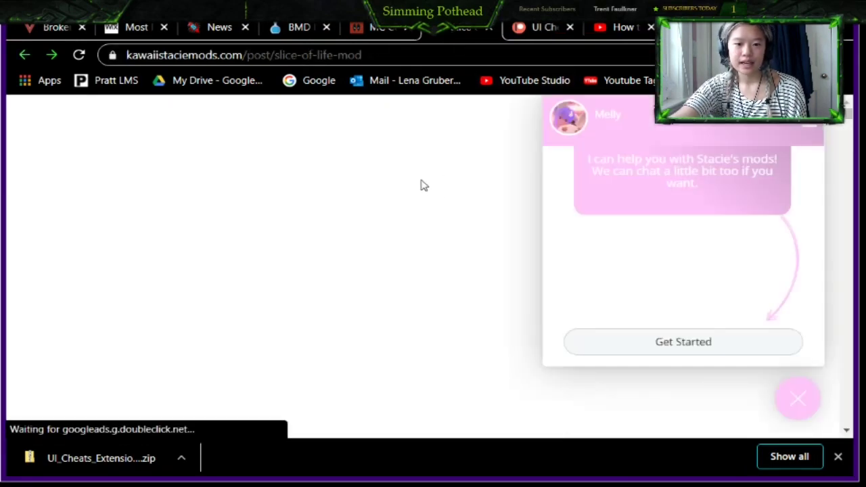
Step: Dismiss the chat assistant and the full-page ad covering the Slice Of Life Mod post
left_click(798, 405)
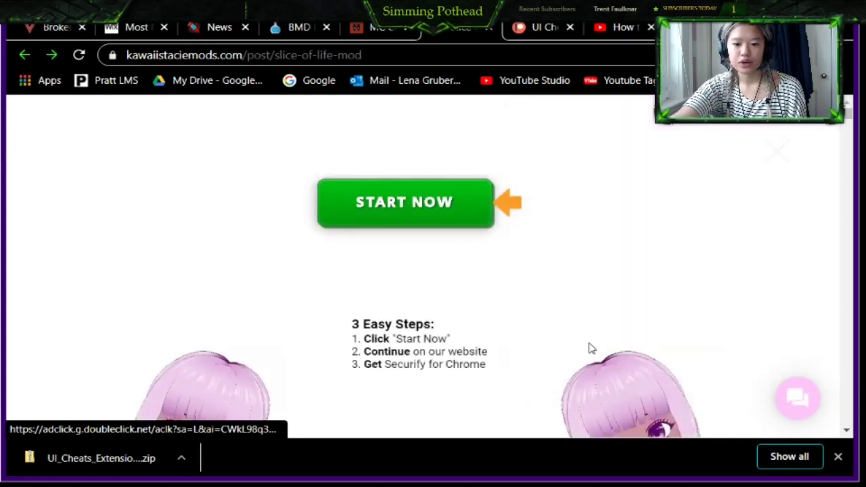
scroll(483, 371, "down", 3)
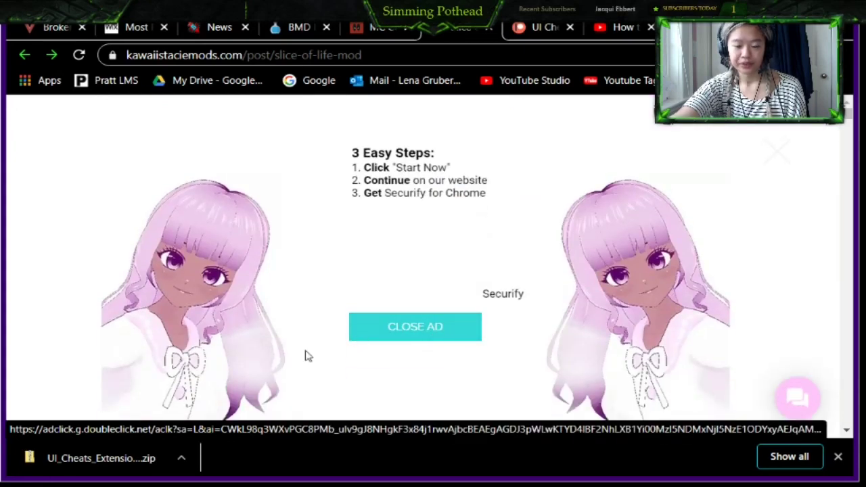
left_click(433, 325)
scroll(342, 325, "down", 5)
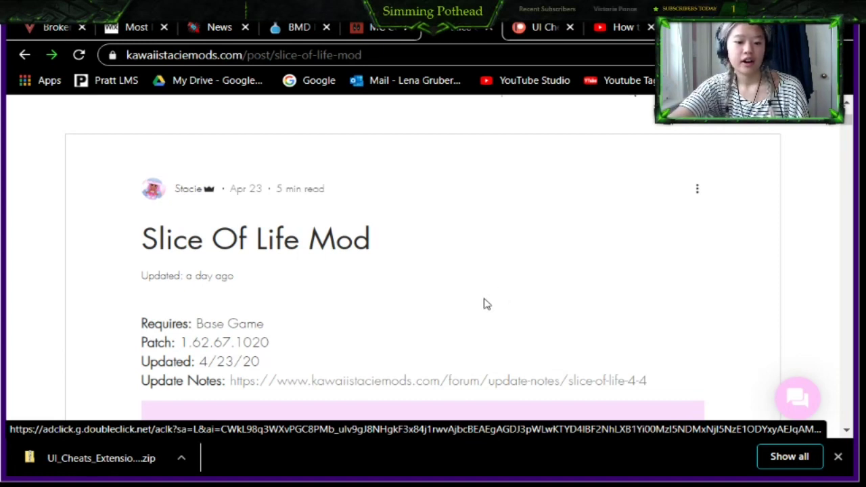
Step: Check the update date listed under the patch version in the Slice Of Life Mod post, highlighting it for comparison
scroll(485, 304, "down", 1)
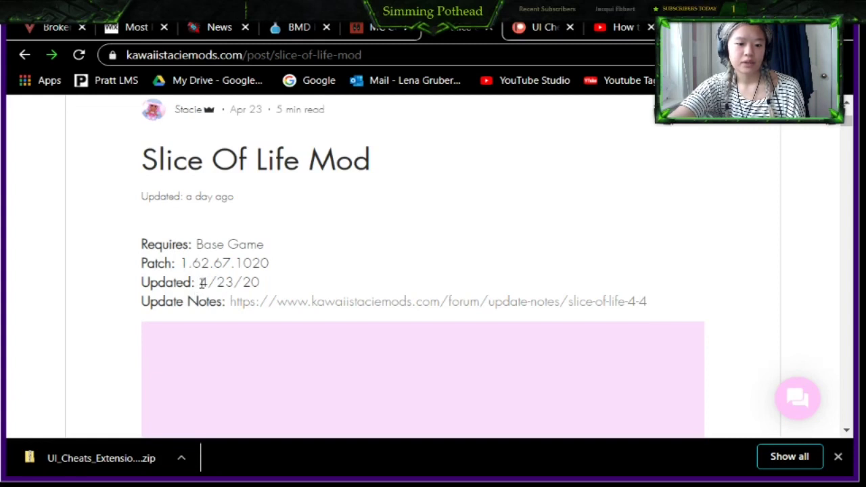
left_click_drag(201, 285, 272, 288)
left_click(343, 257)
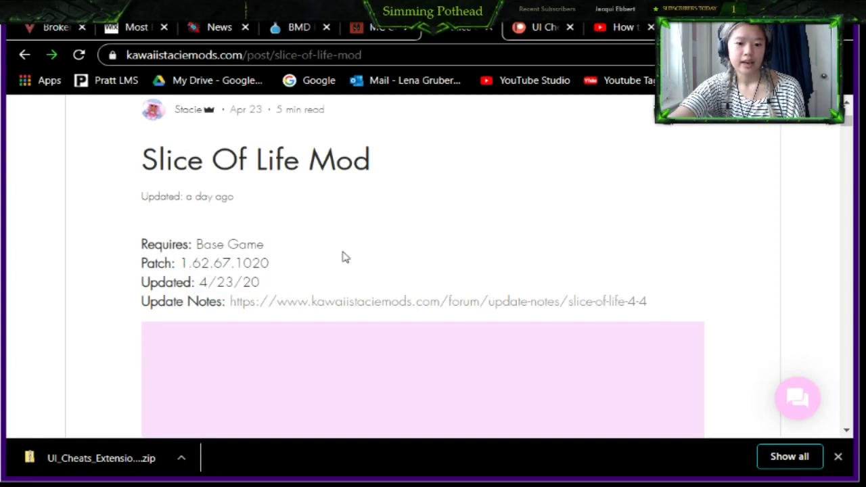
left_click_drag(202, 285, 287, 289)
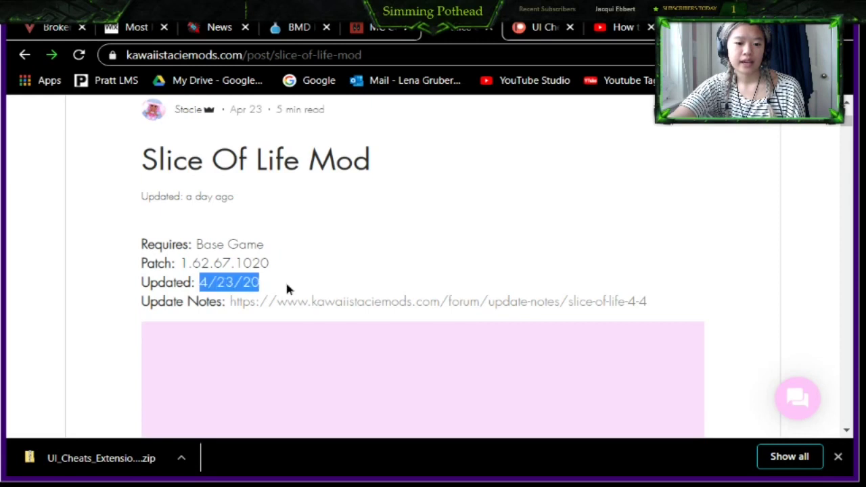
left_click(331, 270)
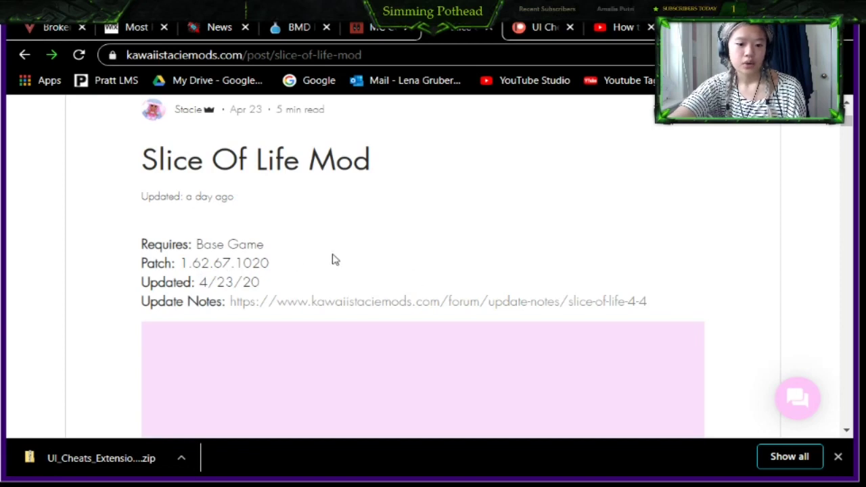
Step: Locate the Public & Patreon download link for the manual installer in the Slice Of Life Mod post
scroll(413, 267, "down", 10)
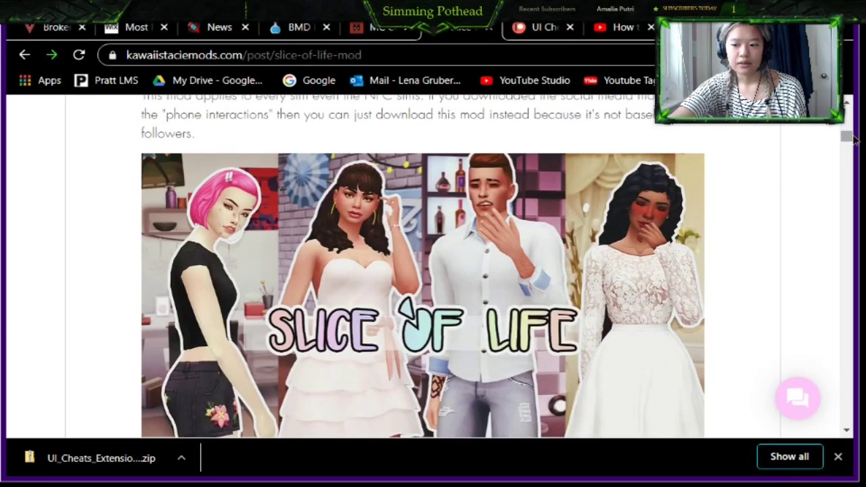
left_click_drag(846, 138, 830, 331)
scroll(499, 313, "down", 1)
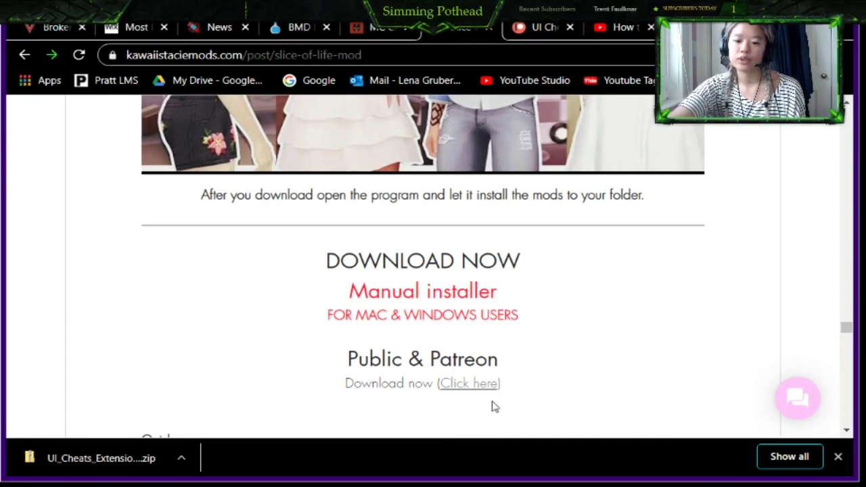
Step: Open the MCCC Downloads releases on deaderpool-mccc.com and highlight the compatible patch's release date for MC Command Center 7.2.0
left_click(357, 32)
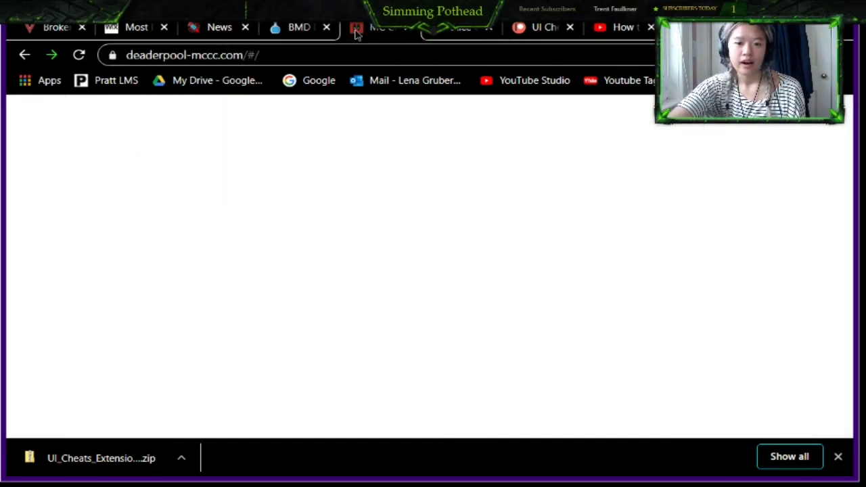
left_click(241, 198)
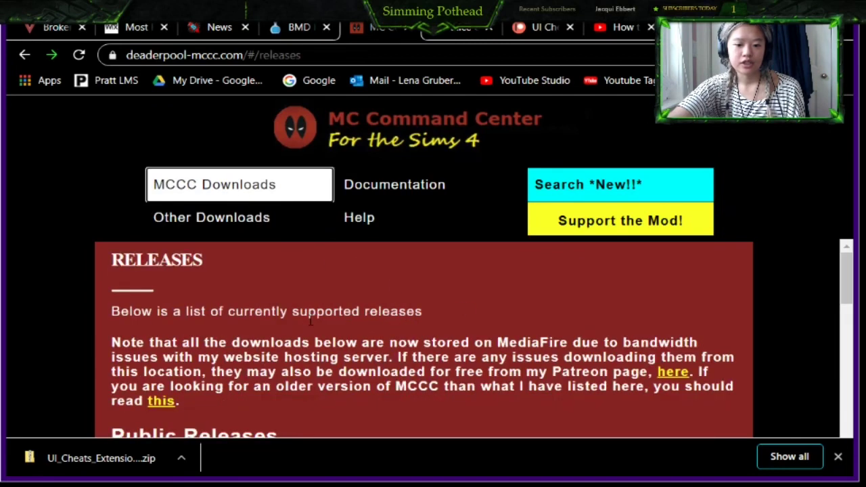
scroll(313, 325, "down", 5)
scroll(316, 316, "up", 1)
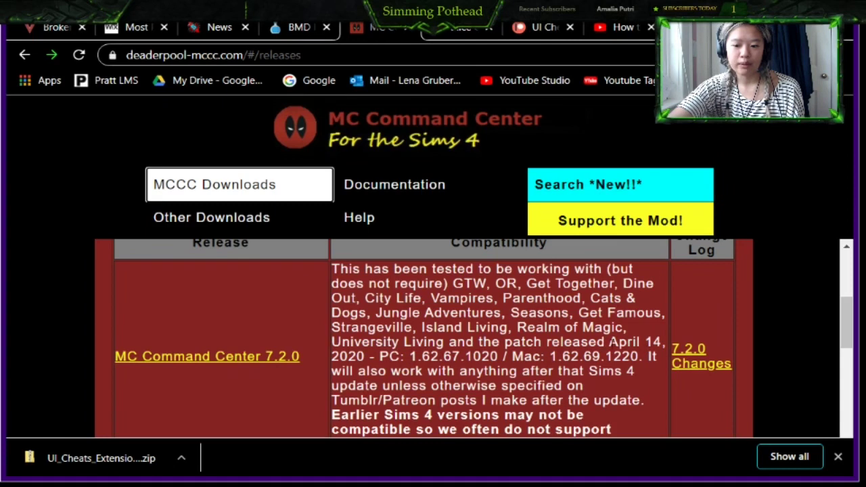
left_click_drag(609, 342, 660, 342)
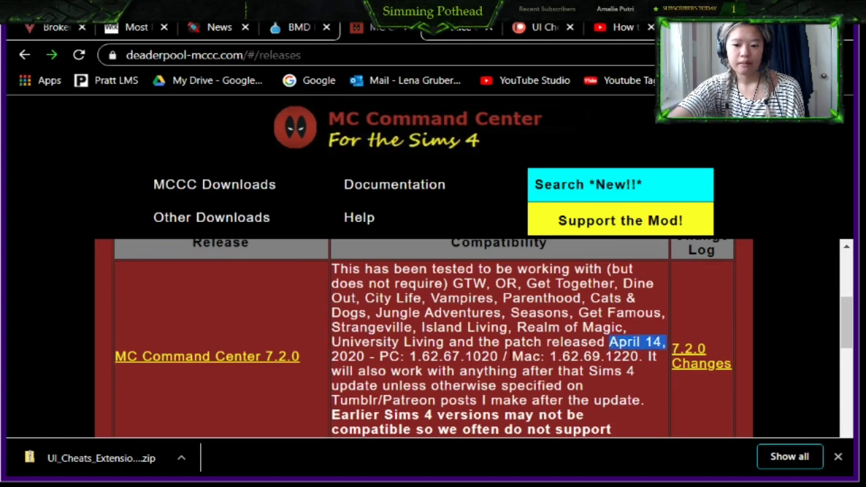
left_click(375, 358)
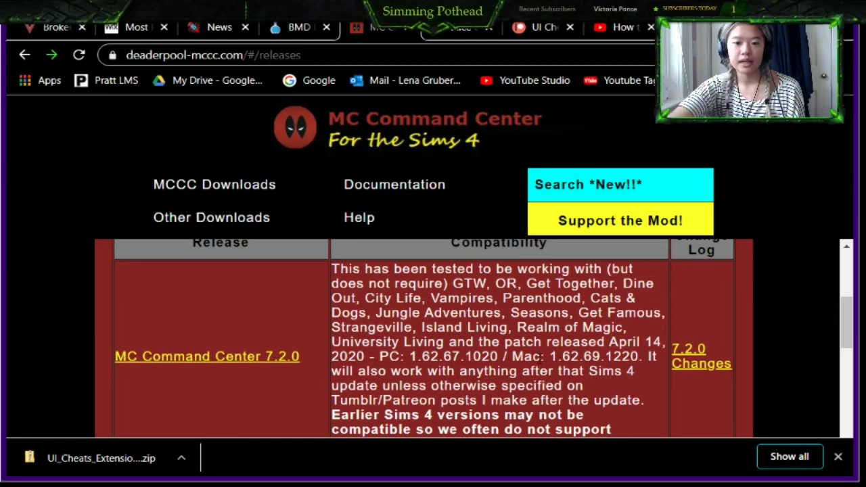
Step: Switch to the Basemental Drugs page on basementalcc.com and skim through its content
left_click(298, 29)
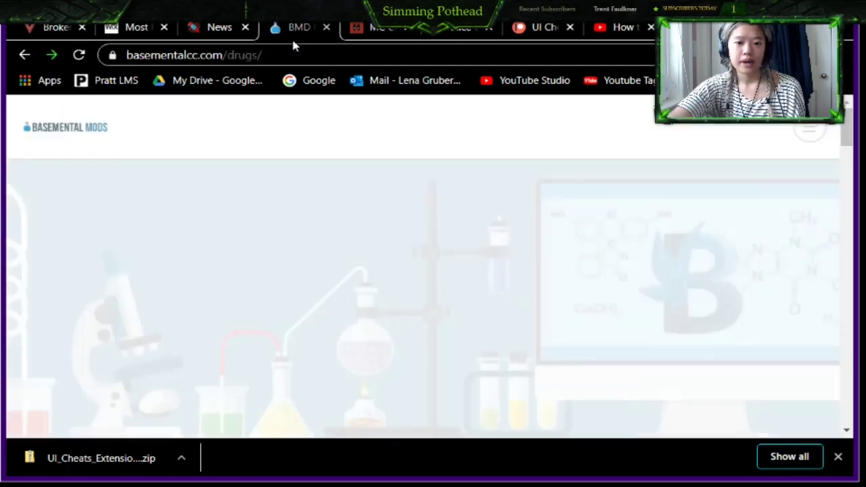
scroll(446, 323, "down", 8)
scroll(490, 323, "up", 8)
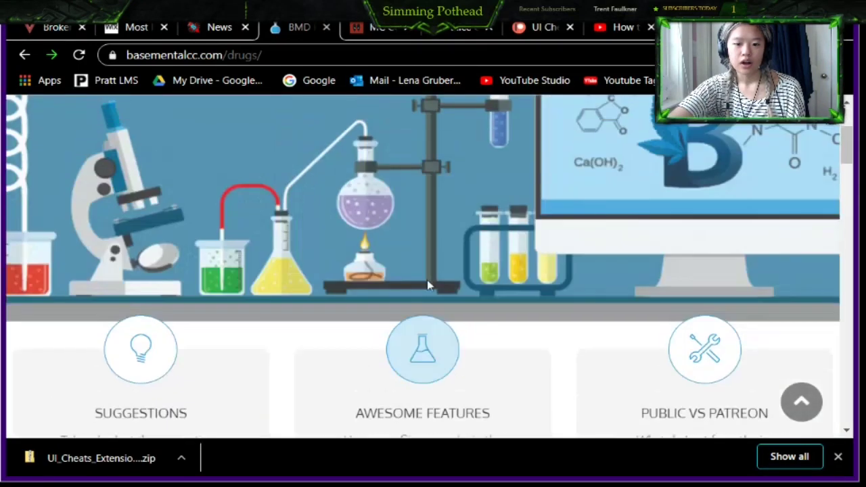
Step: Switch to the most-popular-mods guide on simmingpothead.wixsite.com and look through its mod installation tutorials
left_click(140, 29)
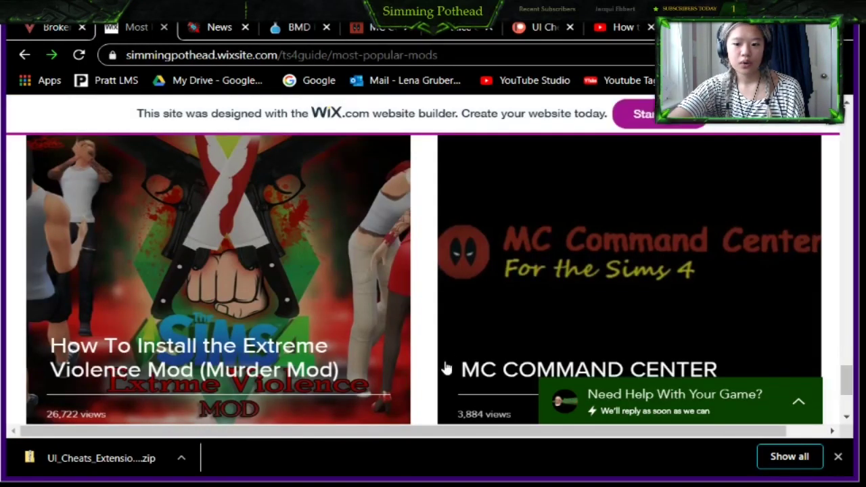
scroll(337, 261, "up", 10)
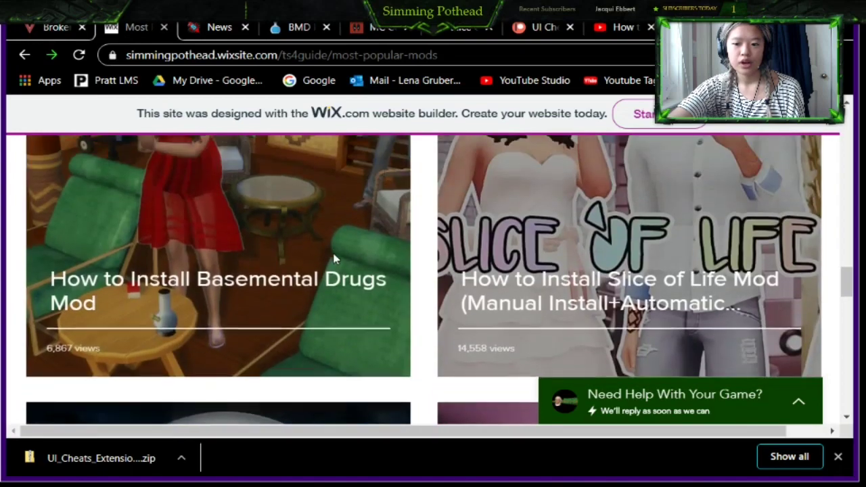
scroll(333, 258, "up", 6)
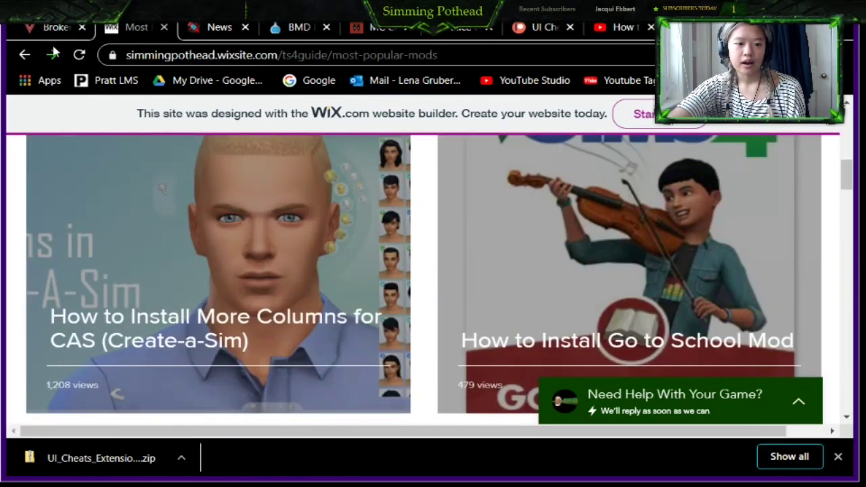
Step: Switch to the SimsVIP article on broken mods for the April '19 patch and look through its introduction
left_click(42, 33)
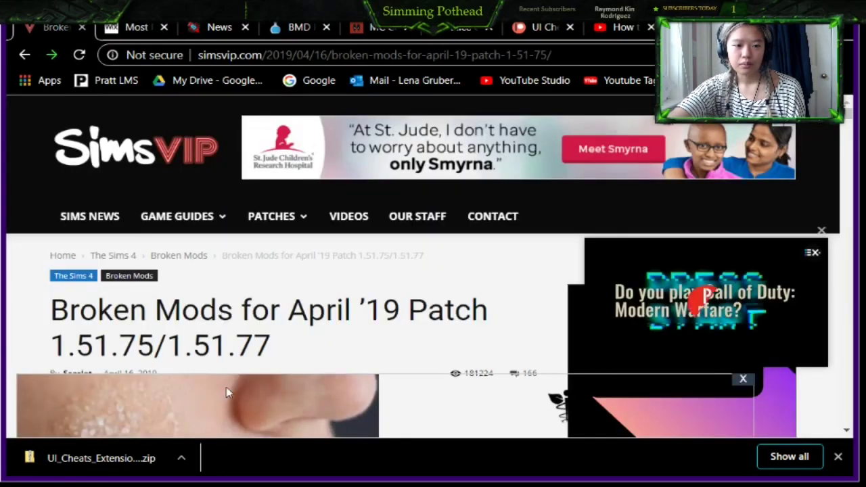
scroll(357, 362, "down", 3)
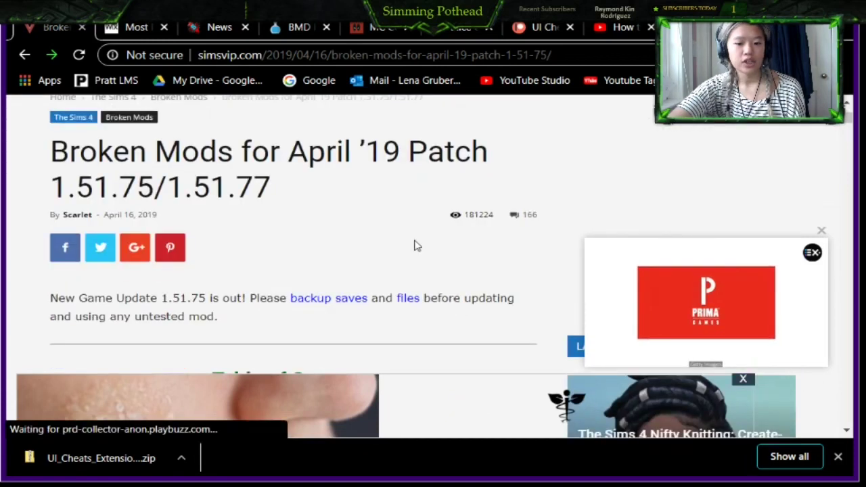